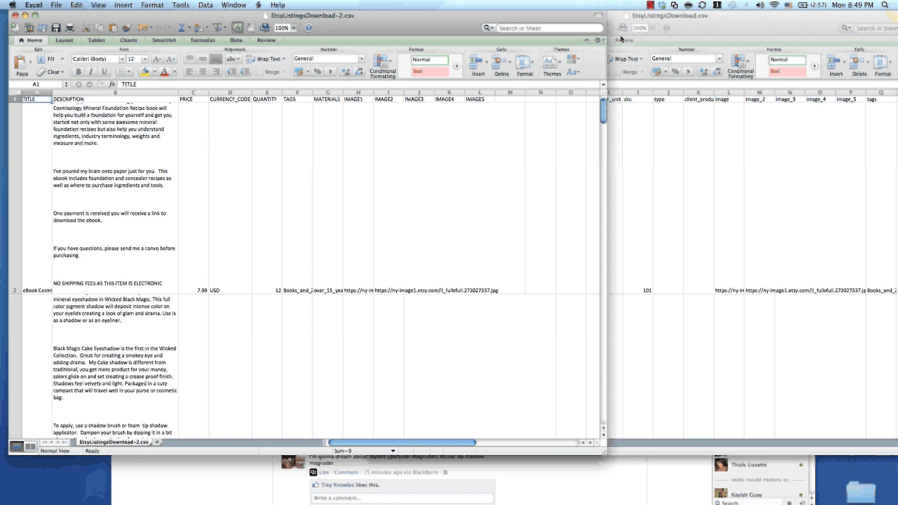
Step: Bring the EtsyListingsDownload.csv spreadsheet to the front and enlarge its window to show more columns
{"action": "left_click", "coordinate": [668, 18]}
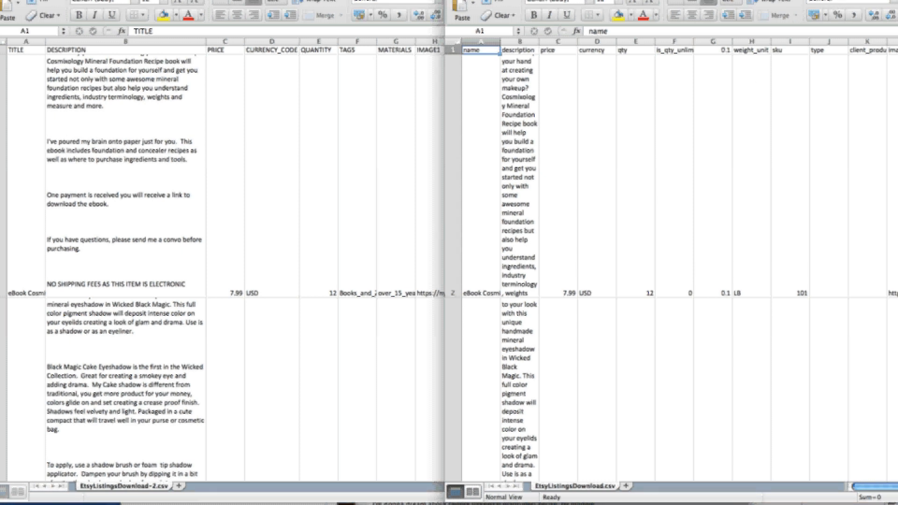
{"action": "left_click_drag", "start_coordinate": [654, 1], "coordinate": [216, 1]}
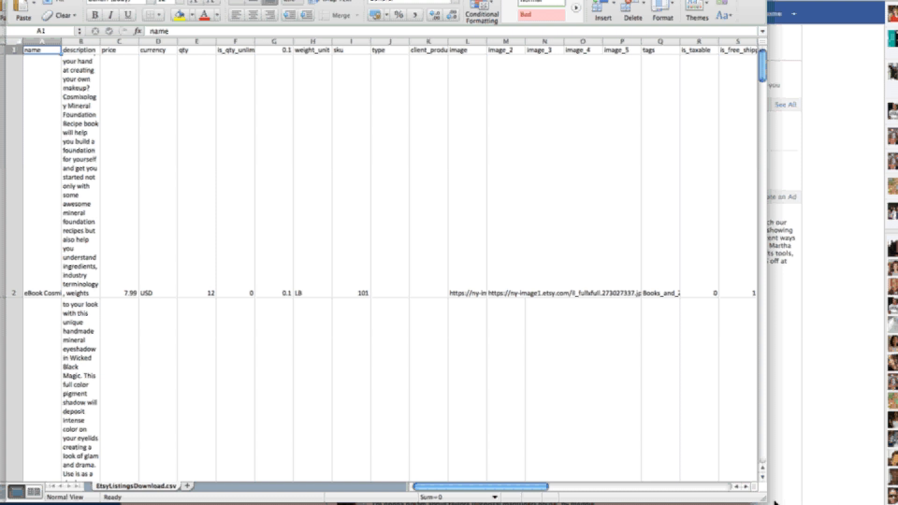
{"action": "left_click_drag", "start_coordinate": [765, 501], "coordinate": [897, 504]}
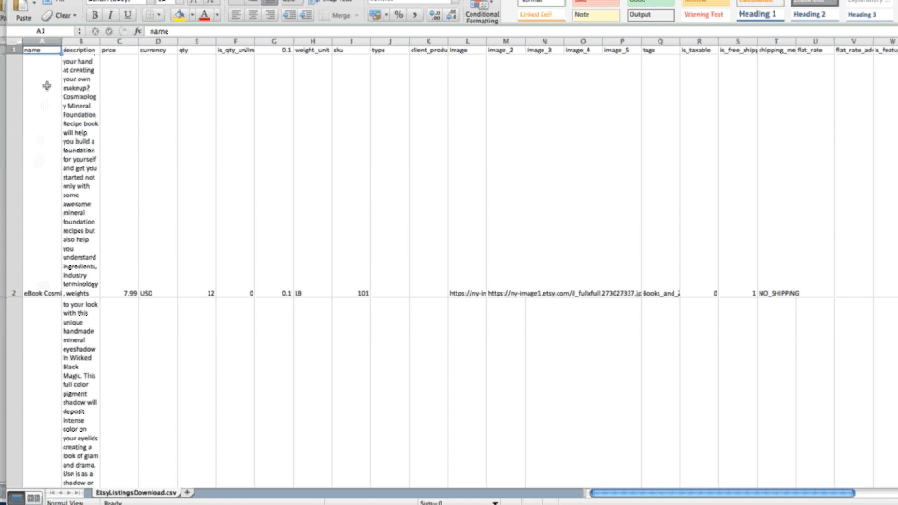
Step: Widen the name column and slightly narrow the flat_rate column in EtsyListingsDownload.csv
{"action": "left_click_drag", "start_coordinate": [62, 42], "coordinate": [97, 46]}
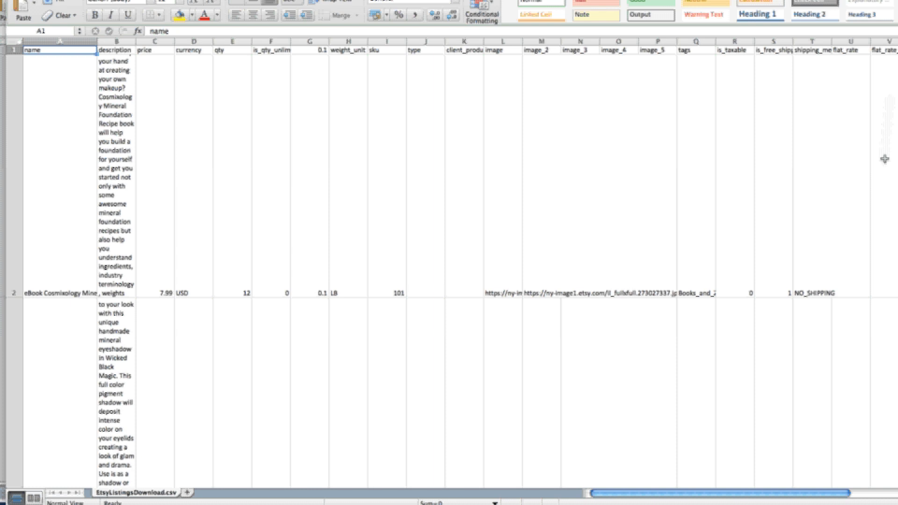
{"action": "left_click_drag", "start_coordinate": [870, 45], "coordinate": [861, 44]}
Step: Review the shipping, flat rate, featured and category values across the product rows under their headings
{"action": "scroll", "coordinate": [828, 202], "scroll_direction": "down", "scroll_amount": 5}
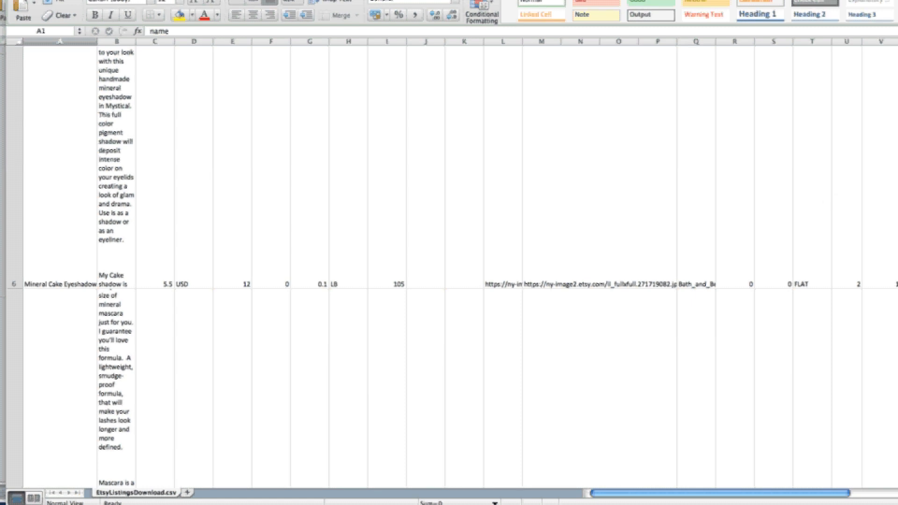
{"action": "scroll", "coordinate": [449, 262], "scroll_direction": "down", "scroll_amount": 3}
{"action": "scroll", "coordinate": [449, 256], "scroll_direction": "down", "scroll_amount": 1}
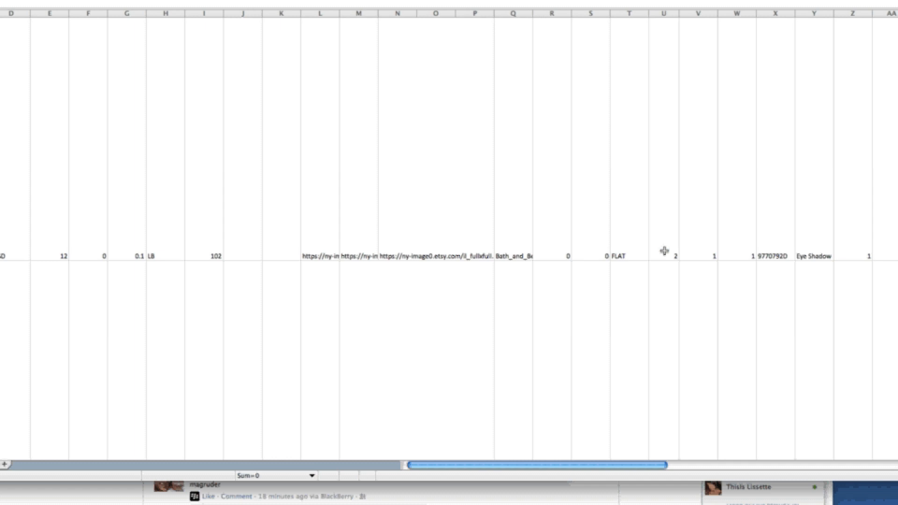
{"action": "scroll", "coordinate": [664, 251], "scroll_direction": "up", "scroll_amount": 2}
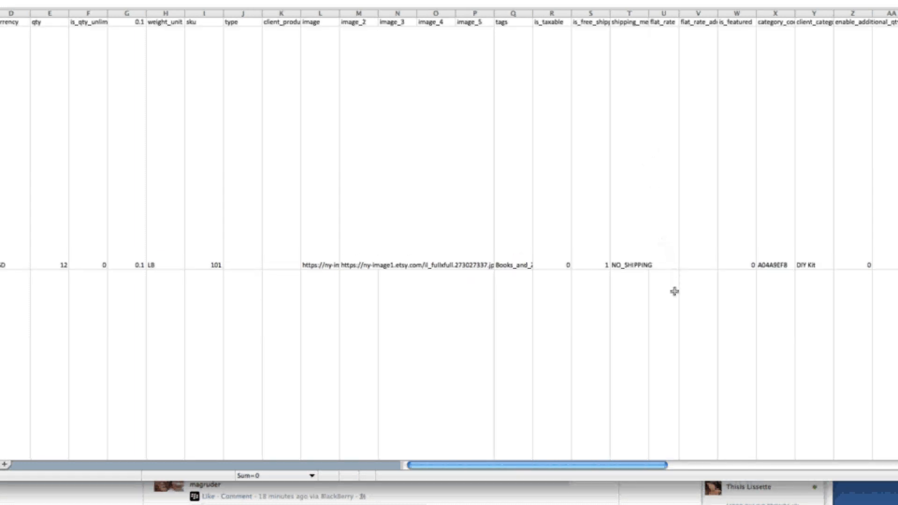
{"action": "scroll", "coordinate": [673, 291], "scroll_direction": "down", "scroll_amount": 5}
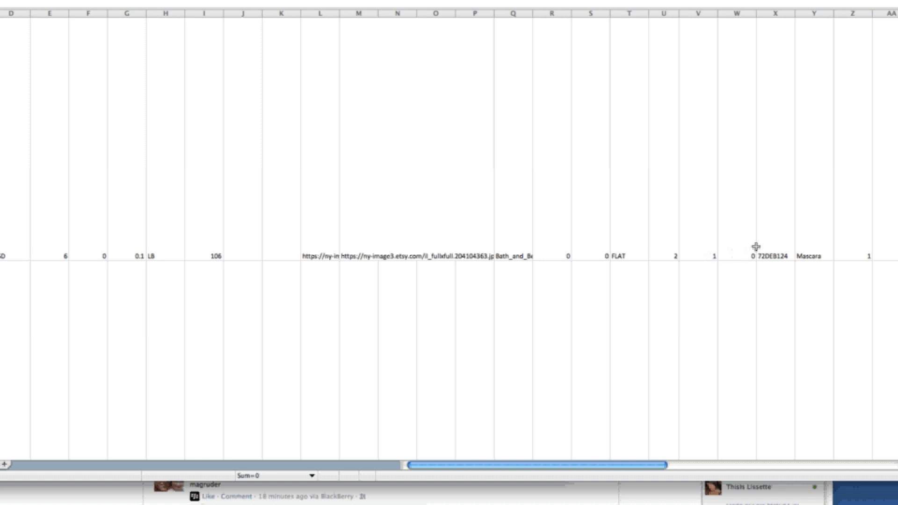
{"action": "scroll", "coordinate": [756, 246], "scroll_direction": "up", "scroll_amount": 3}
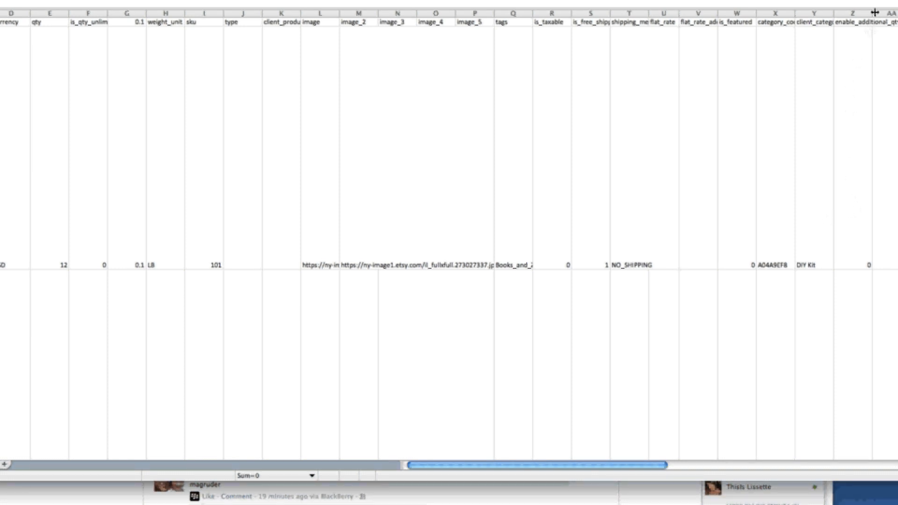
Step: Widen the enable_additional_qty column and compare its heading with the first product's value
{"action": "left_click_drag", "start_coordinate": [873, 13], "coordinate": [892, 13]}
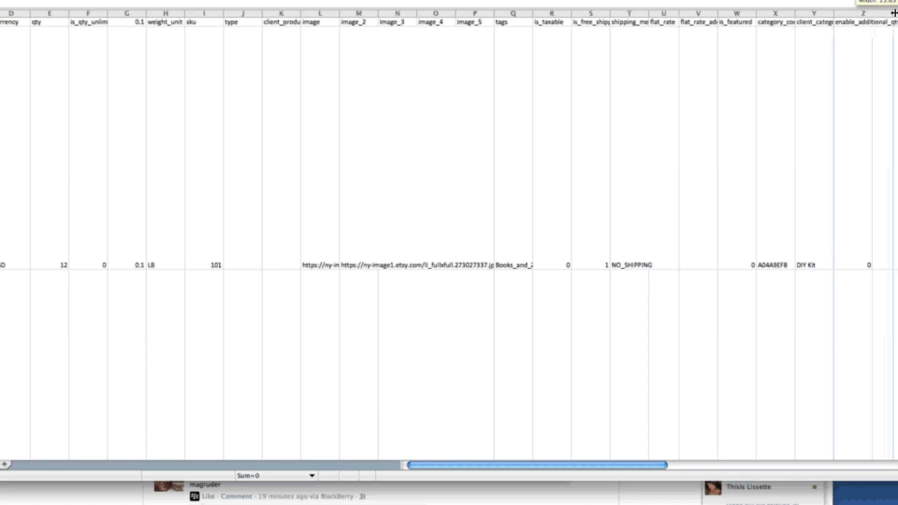
{"action": "scroll", "coordinate": [863, 114], "scroll_direction": "down", "scroll_amount": 1}
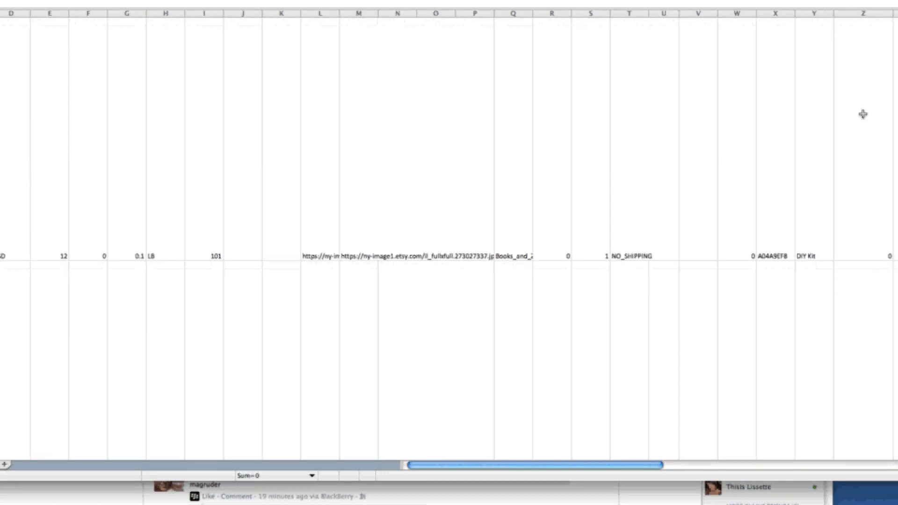
{"action": "scroll", "coordinate": [862, 114], "scroll_direction": "up", "scroll_amount": 1}
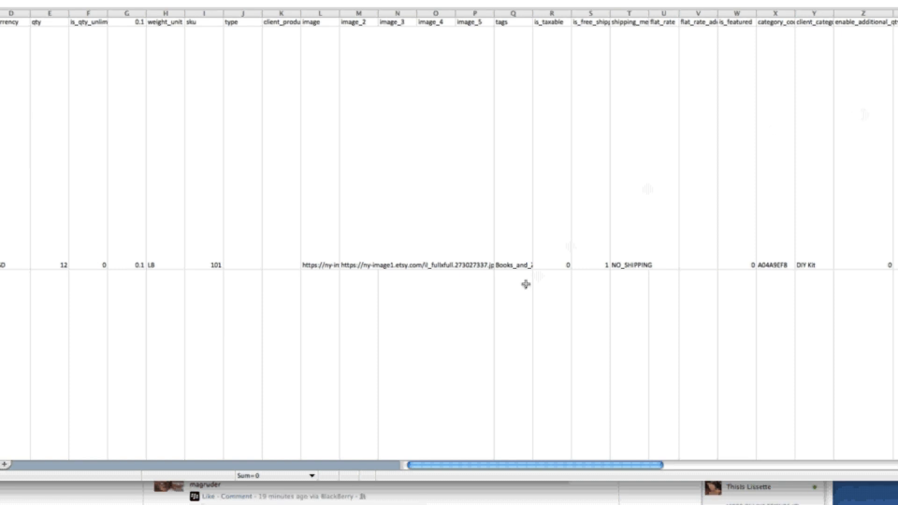
Step: Switch to Facebook in Firefox and open the CSV Bulk Import page of the Payvment E-Commerce Dashboard
{"action": "left_click", "coordinate": [93, 491]}
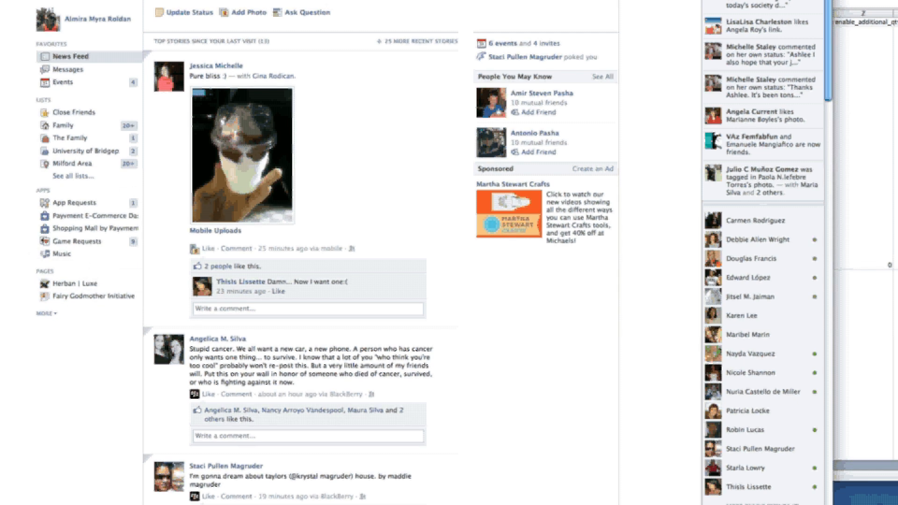
{"action": "left_click", "coordinate": [80, 218]}
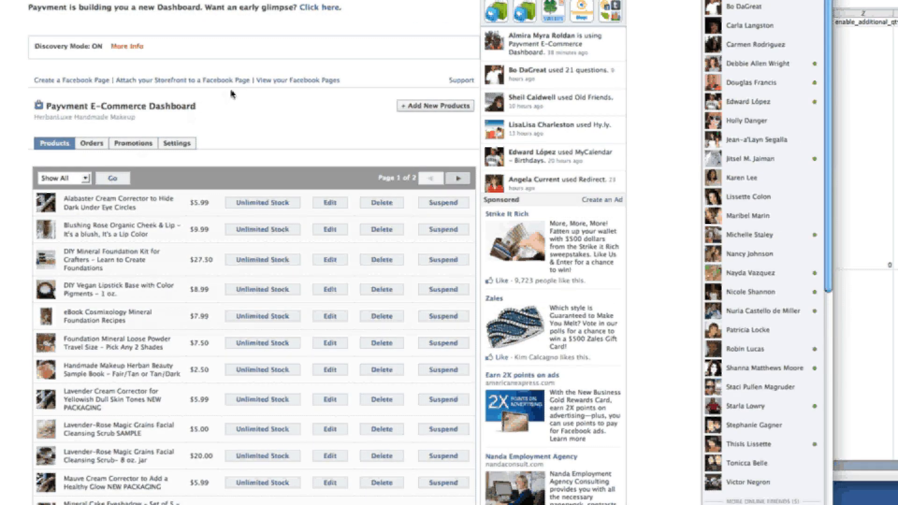
{"action": "left_click", "coordinate": [425, 112]}
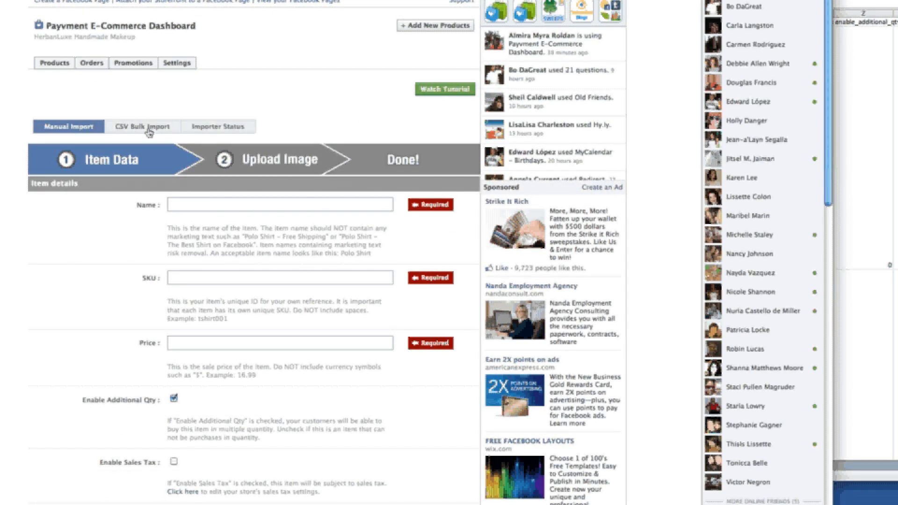
{"action": "left_click", "coordinate": [150, 132]}
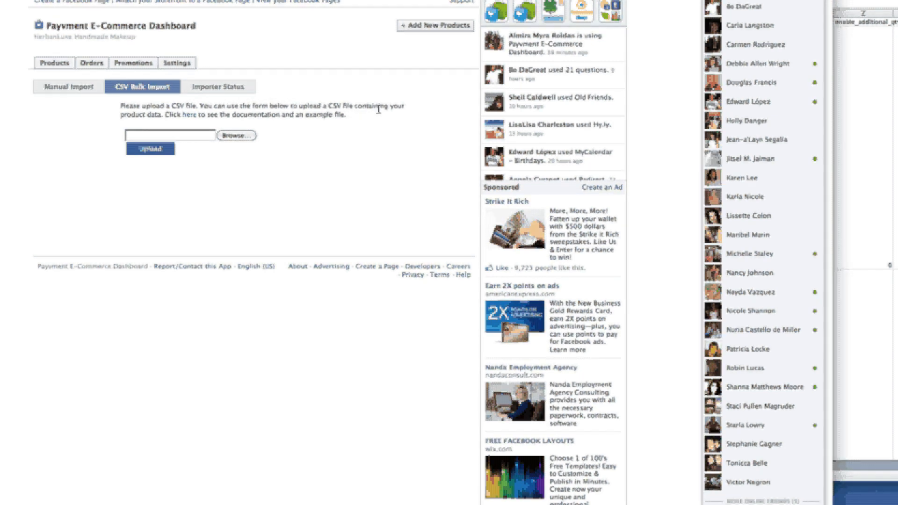
Step: Open the CSV Product Import documentation and examine the required fields in its CSV Columns table
{"action": "left_click", "coordinate": [190, 116]}
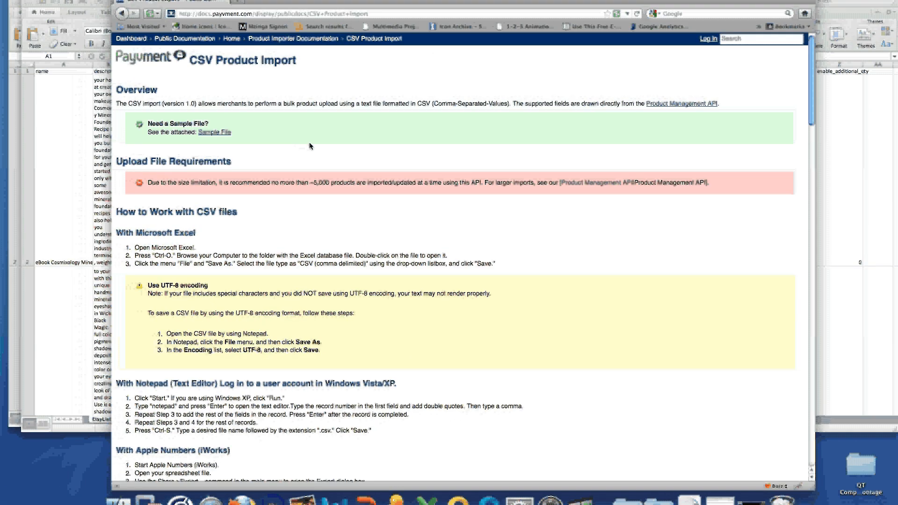
{"action": "scroll", "coordinate": [284, 139], "scroll_direction": "down", "scroll_amount": 5}
{"action": "scroll", "coordinate": [310, 146], "scroll_direction": "down", "scroll_amount": 10}
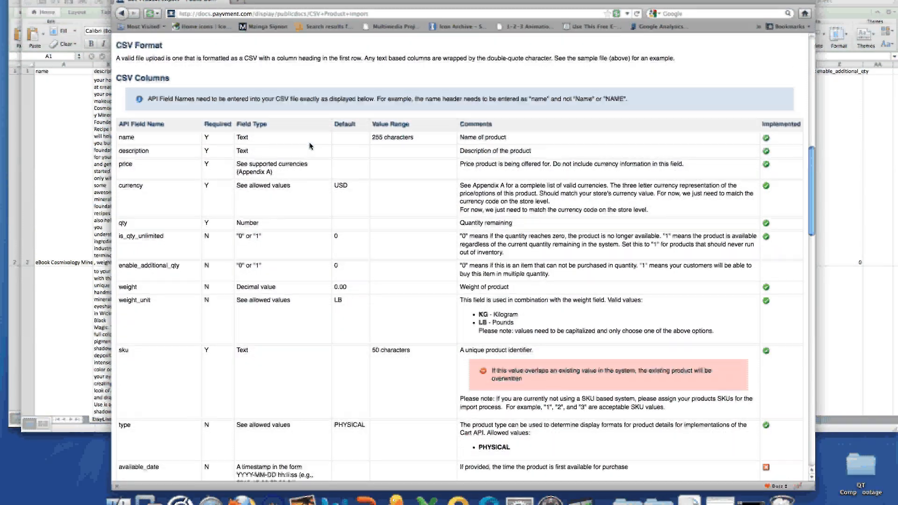
{"action": "scroll", "coordinate": [309, 146], "scroll_direction": "down", "scroll_amount": 3}
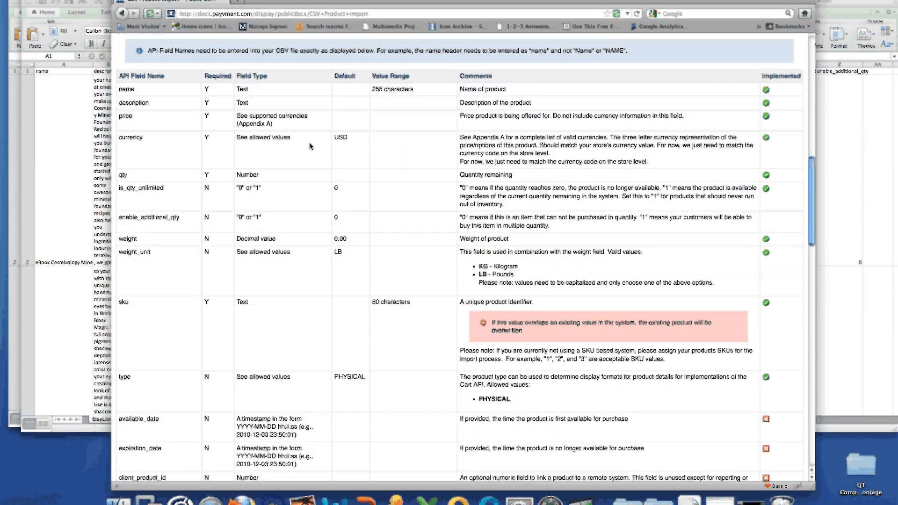
{"action": "scroll", "coordinate": [309, 146], "scroll_direction": "down", "scroll_amount": 1}
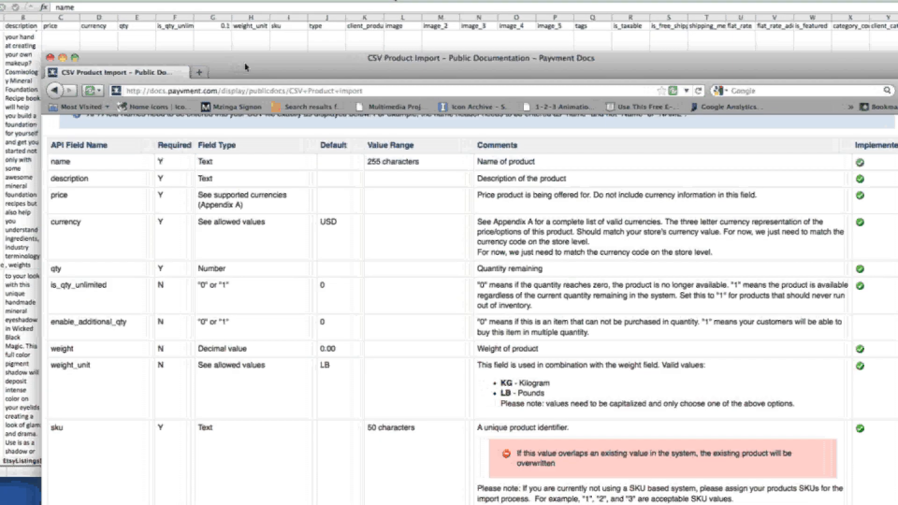
Step: Place the documentation beneath the spreadsheet's heading row and read the field requirements from weight through the image fields
{"action": "mouse_move", "coordinate": [245, 67]}
{"action": "left_mouse_down"}
{"action": "mouse_move", "coordinate": [253, 57]}
{"action": "mouse_move", "coordinate": [247, 80]}
{"action": "mouse_move", "coordinate": [245, 55]}
{"action": "left_mouse_up"}
{"action": "scroll", "coordinate": [227, 211], "scroll_direction": "down", "scroll_amount": 1}
{"action": "scroll", "coordinate": [226, 211], "scroll_direction": "down", "scroll_amount": 8}
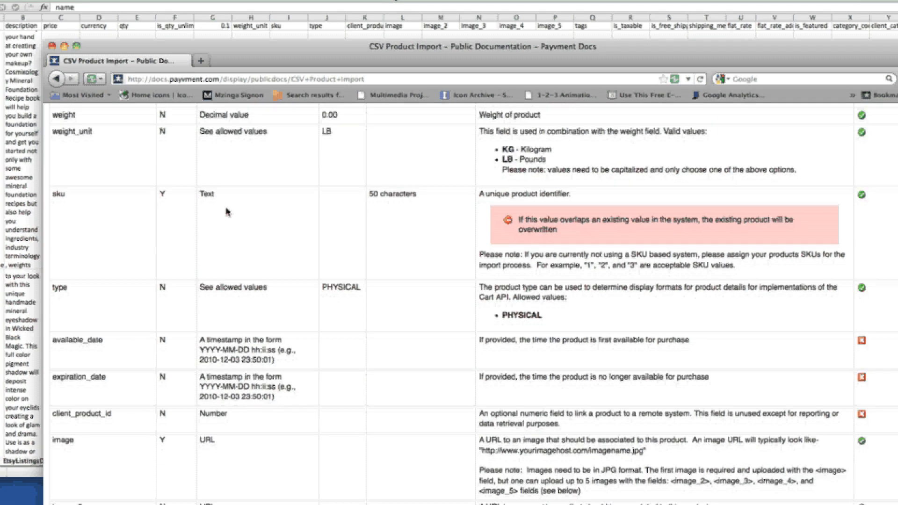
{"action": "scroll", "coordinate": [227, 211], "scroll_direction": "down", "scroll_amount": 4}
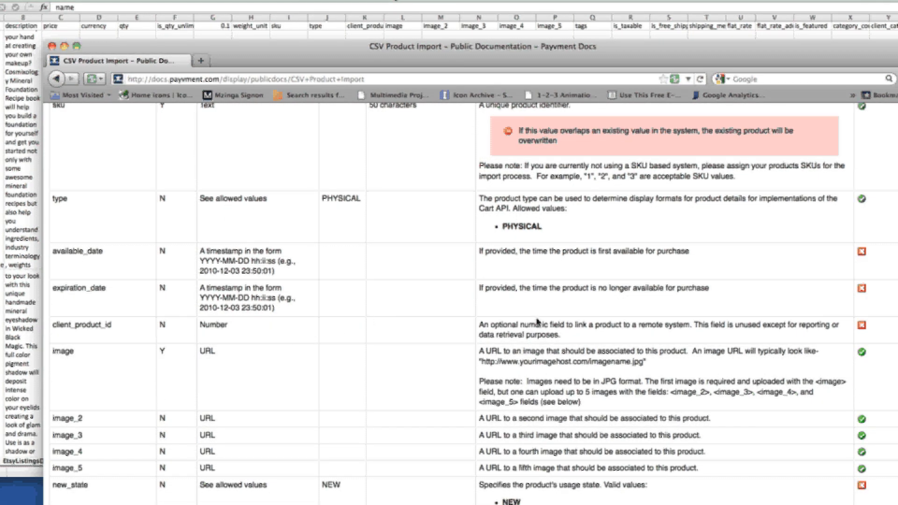
Step: Widen the spreadsheet's client_product_id column and return to the image field entries in the Payvment documentation
{"action": "left_click", "coordinate": [386, 26]}
{"action": "left_click_drag", "start_coordinate": [385, 18], "coordinate": [417, 19]}
{"action": "left_click", "coordinate": [84, 499]}
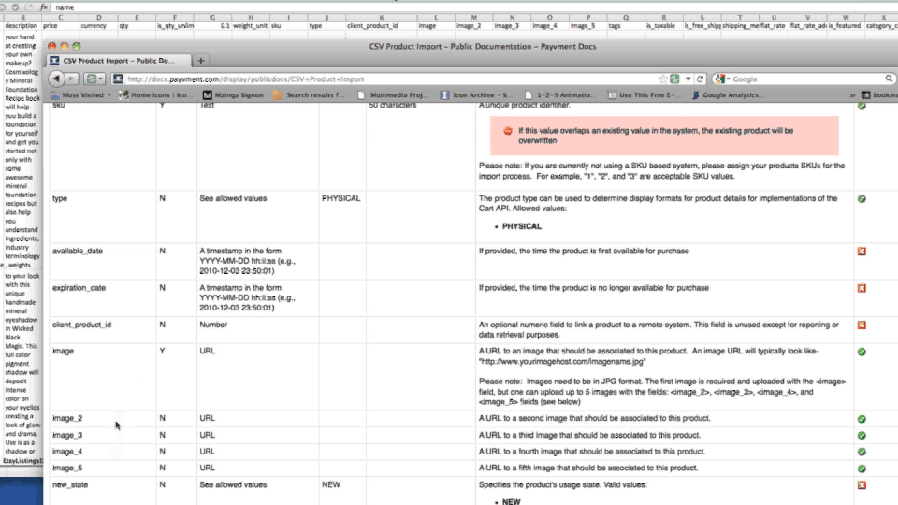
{"action": "scroll", "coordinate": [112, 455], "scroll_direction": "down", "scroll_amount": 2}
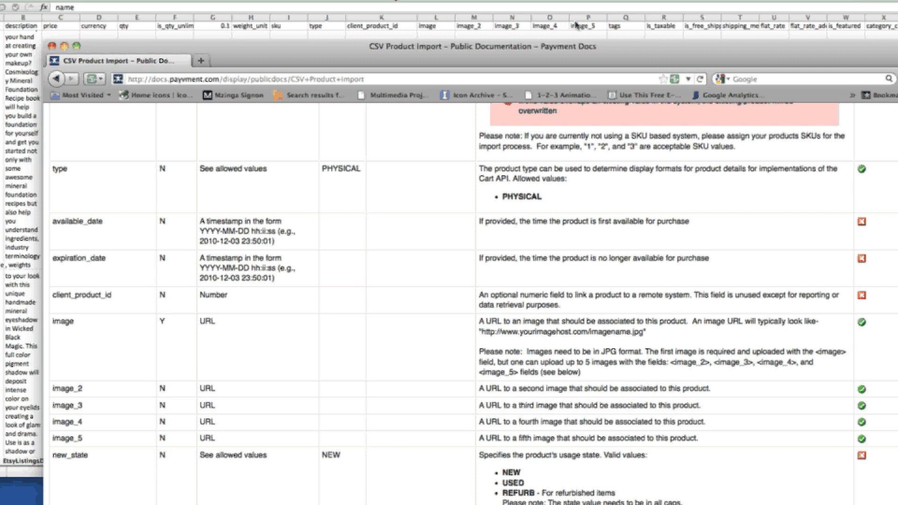
Step: Widen the spreadsheet columns from is_free_shipping to flat_rate_additional and select the first product's cells in them
{"action": "left_click", "coordinate": [721, 21]}
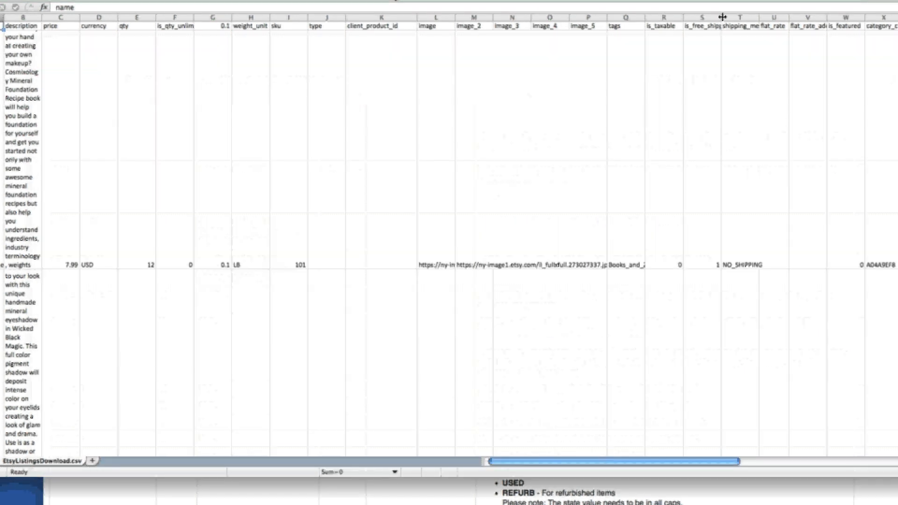
{"action": "left_click_drag", "start_coordinate": [721, 20], "coordinate": [873, 18]}
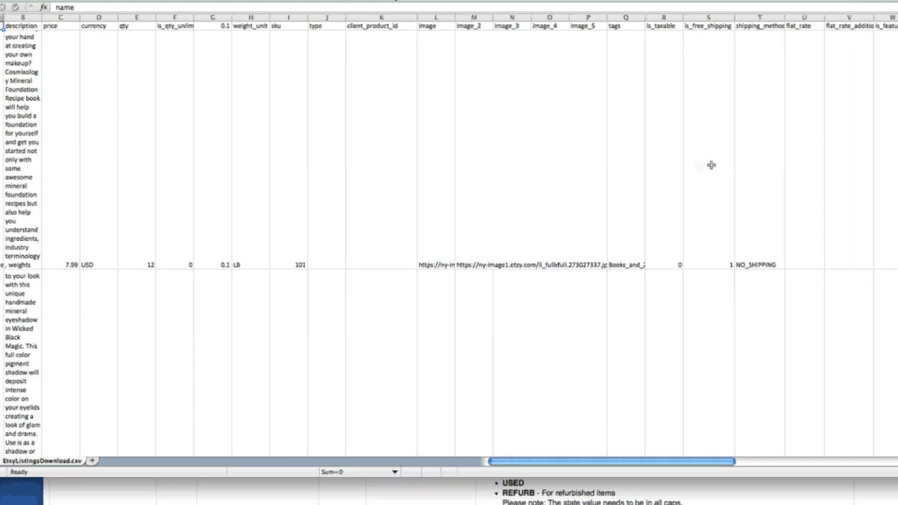
{"action": "left_click_drag", "start_coordinate": [706, 54], "coordinate": [827, 55]}
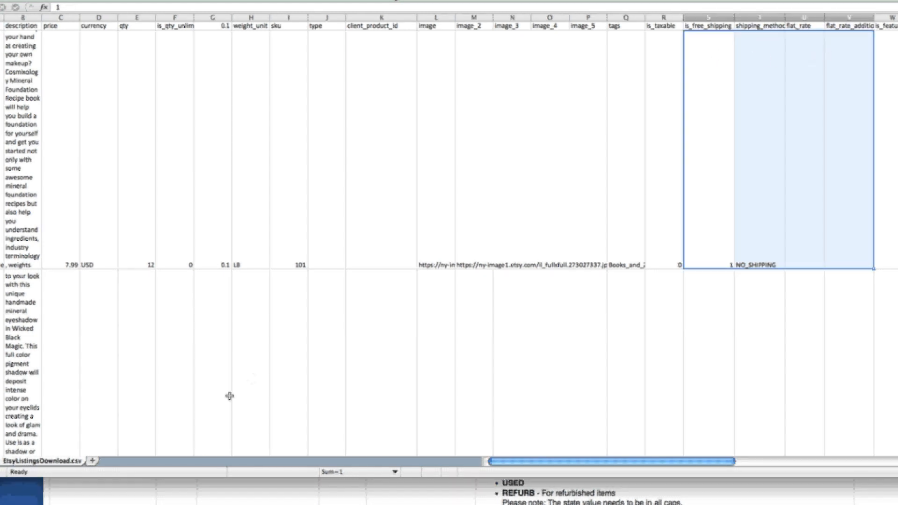
Step: Compare the documentation's tags, shipping, is_featured and category_code requirements with the matching spreadsheet columns
{"action": "left_click", "coordinate": [584, 493]}
{"action": "scroll", "coordinate": [468, 299], "scroll_direction": "down", "scroll_amount": 10}
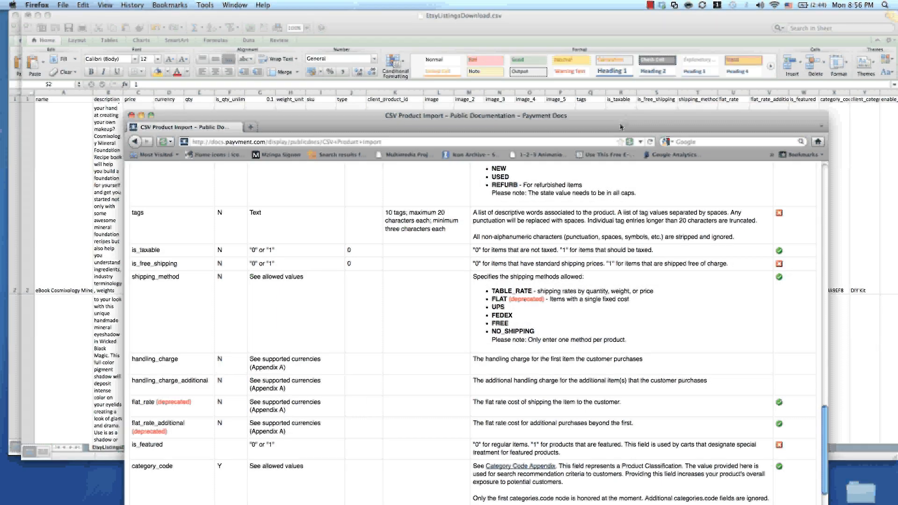
{"action": "left_click_drag", "start_coordinate": [620, 128], "coordinate": [490, 107]}
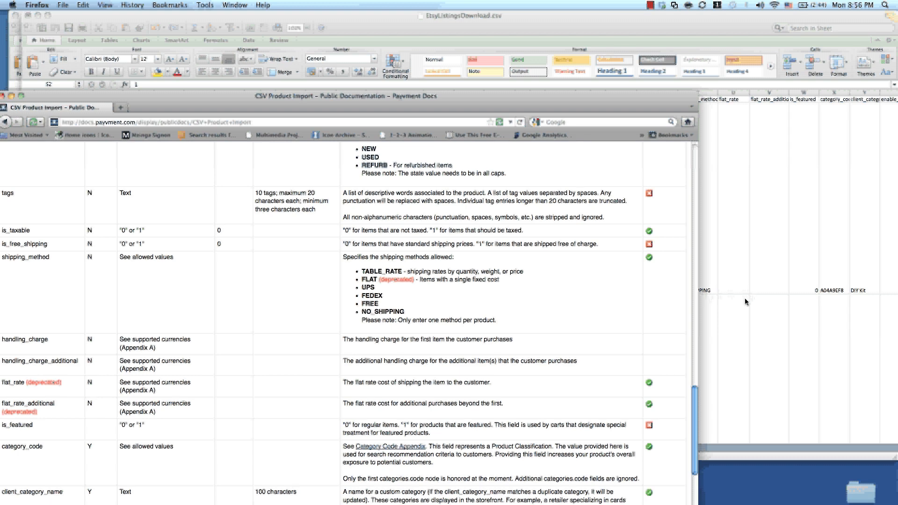
{"action": "scroll", "coordinate": [745, 302], "scroll_direction": "down", "scroll_amount": 2}
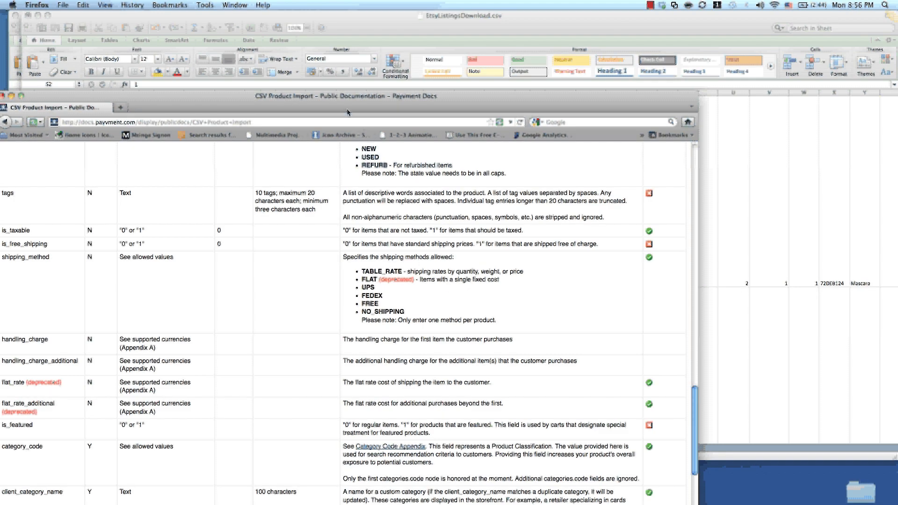
{"action": "left_click_drag", "start_coordinate": [346, 107], "coordinate": [360, 54]}
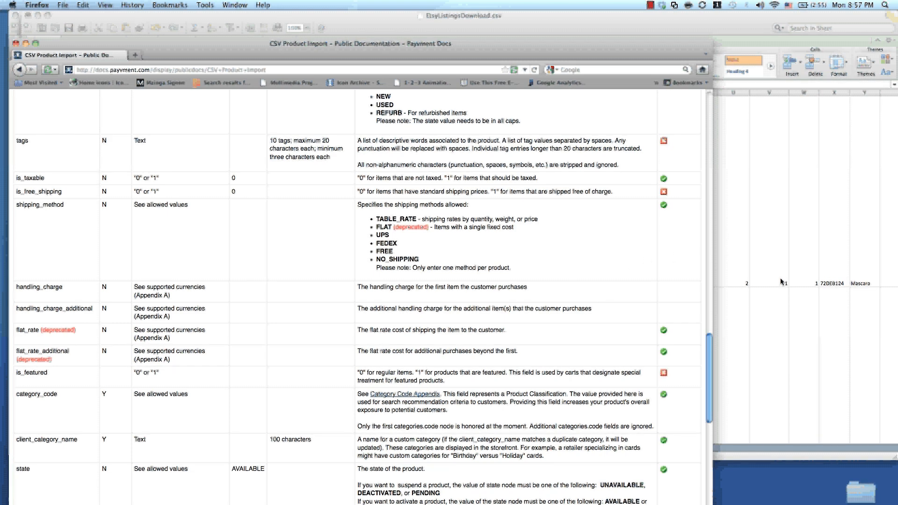
{"action": "scroll", "coordinate": [780, 282], "scroll_direction": "up", "scroll_amount": 3}
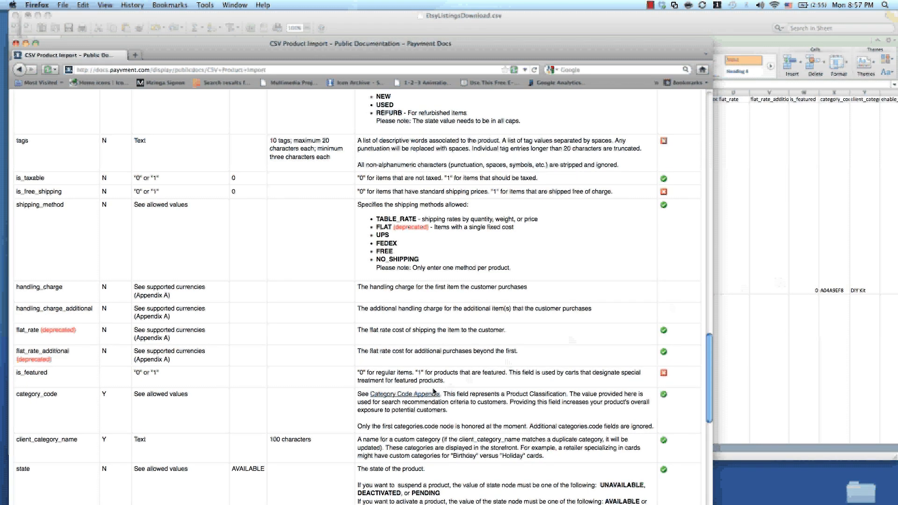
{"action": "scroll", "coordinate": [52, 405], "scroll_direction": "down", "scroll_amount": 1}
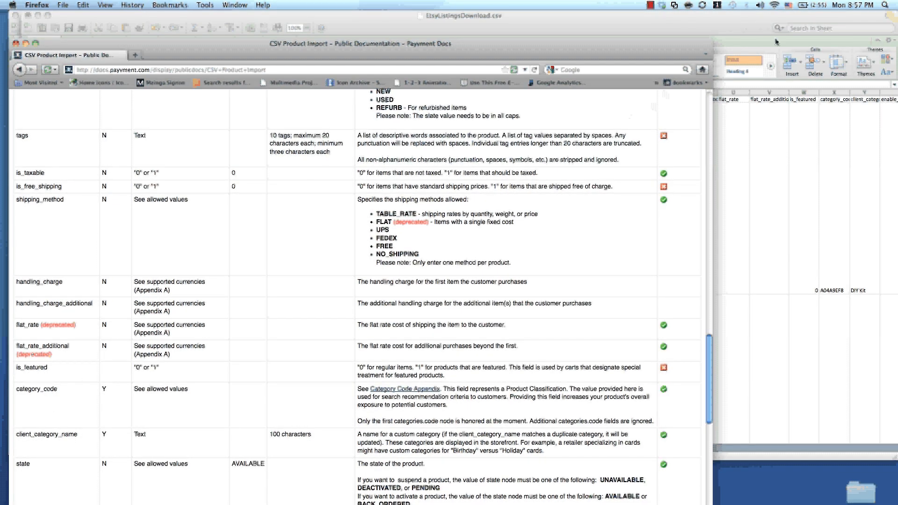
Step: Switch back to the Excel spreadsheet and widen the category_code column
{"action": "left_click", "coordinate": [849, 95]}
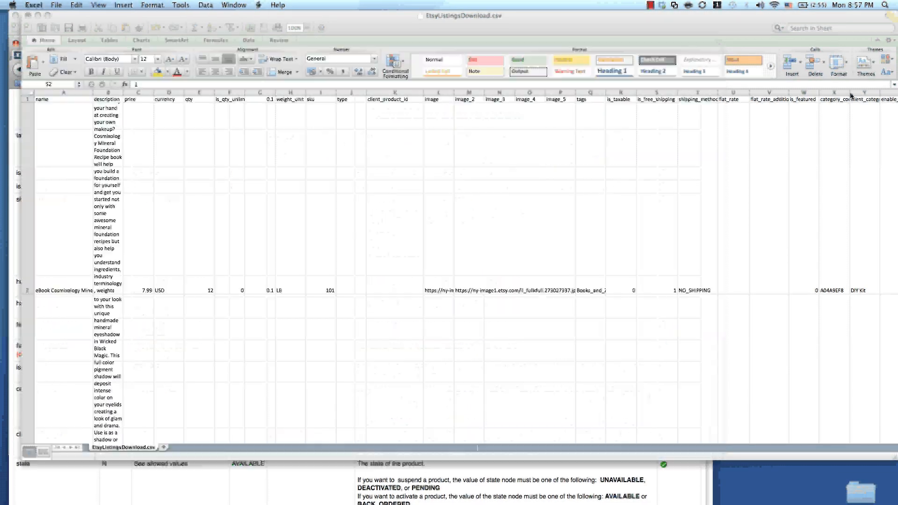
{"action": "left_click_drag", "start_coordinate": [849, 93], "coordinate": [866, 93]}
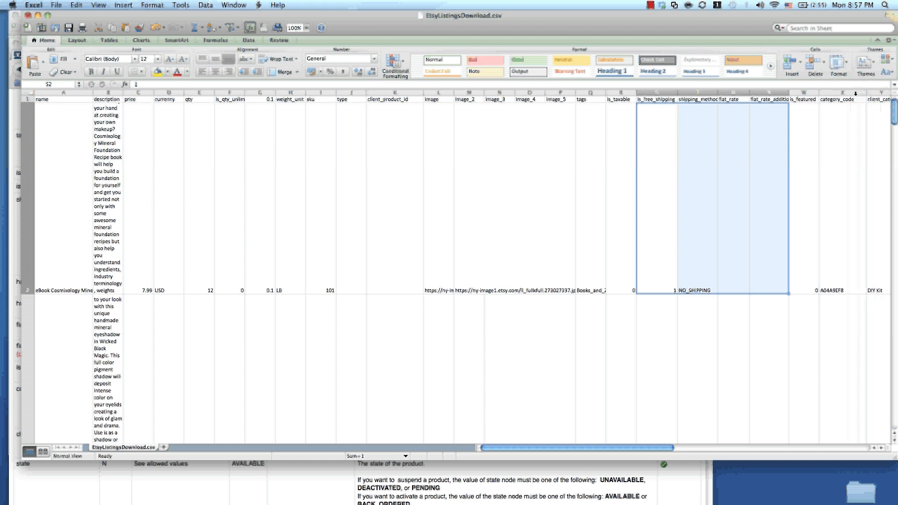
Step: Select the spreadsheet's category_code column and open the Category Code Appendix from the Payvment documentation in Firefox
{"action": "left_click", "coordinate": [842, 99]}
{"action": "left_click", "coordinate": [839, 92]}
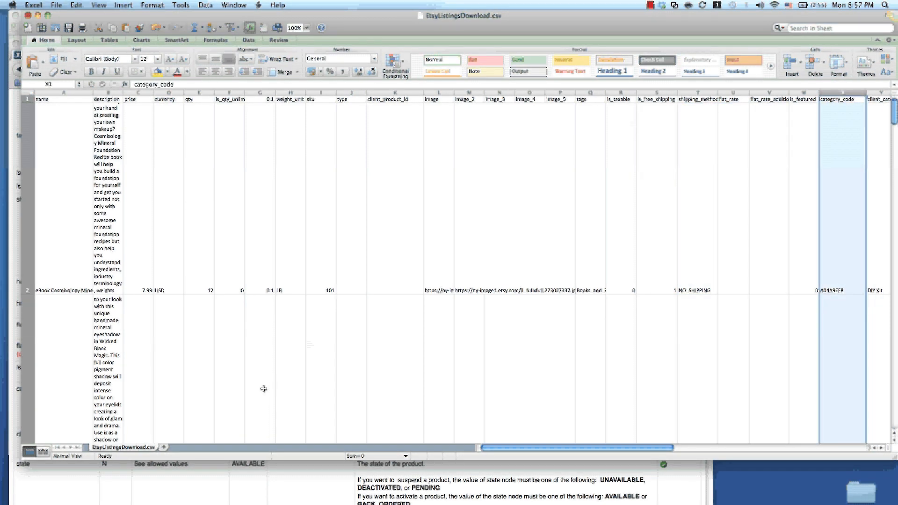
{"action": "left_click", "coordinate": [112, 481]}
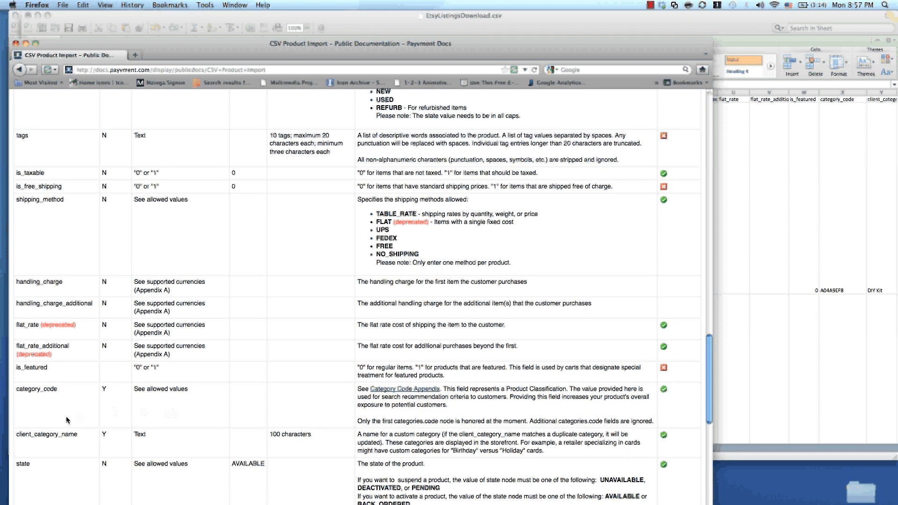
{"action": "left_click", "coordinate": [413, 392]}
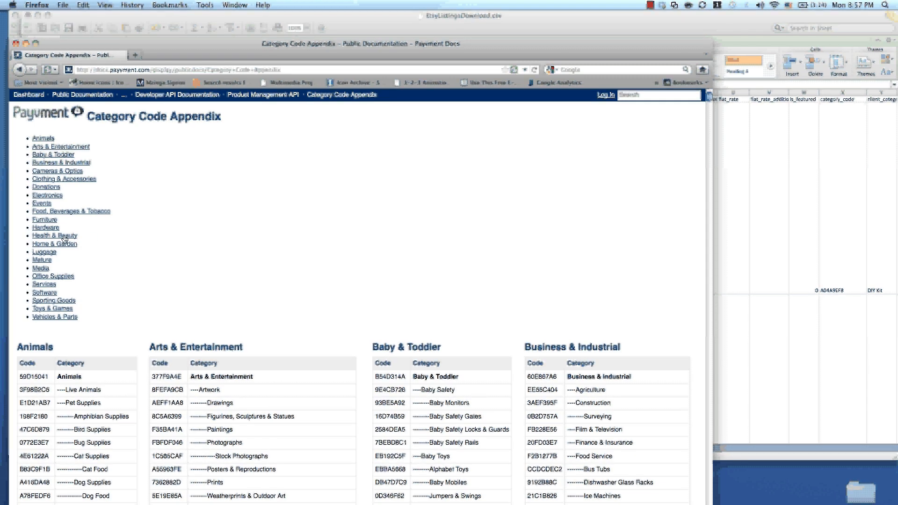
Step: Look through the appendix's Health & Beauty category codes, down to the cosmetics and makeup entries
{"action": "left_click", "coordinate": [64, 236]}
{"action": "scroll", "coordinate": [152, 180], "scroll_direction": "down", "scroll_amount": 2}
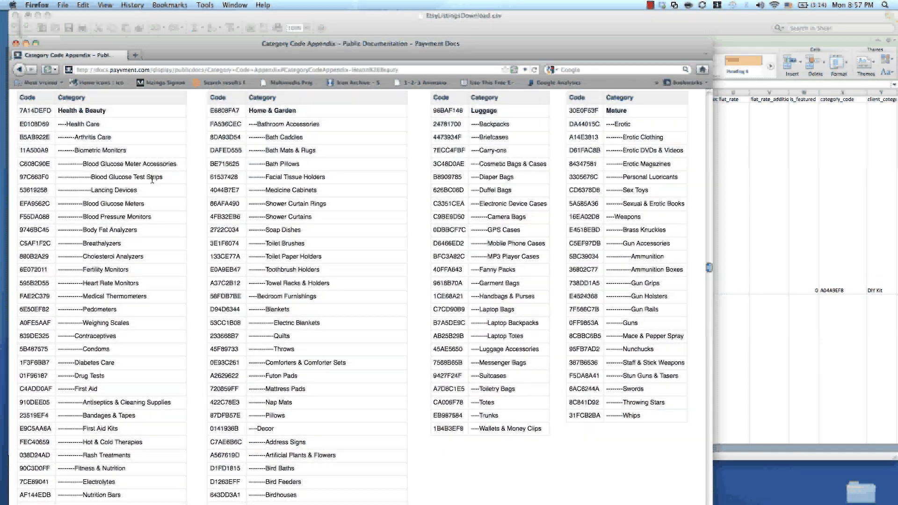
{"action": "scroll", "coordinate": [154, 181], "scroll_direction": "up", "scroll_amount": 3}
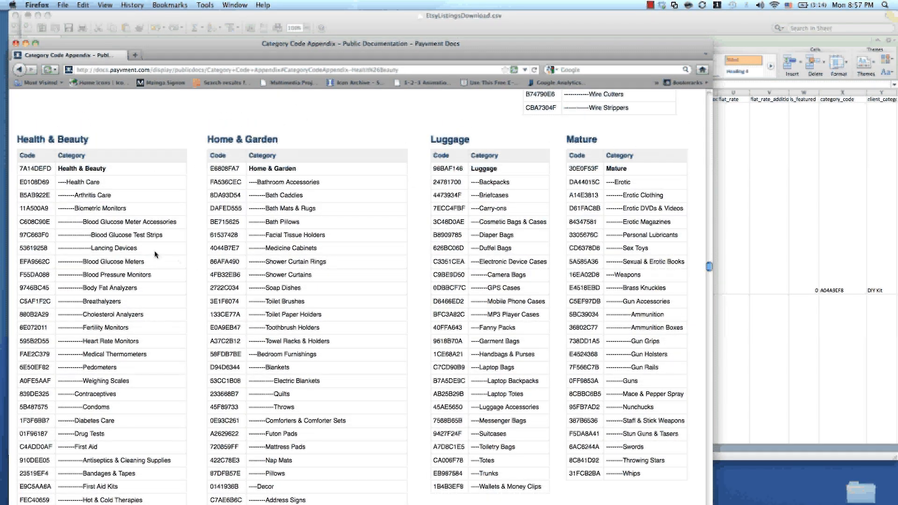
{"action": "scroll", "coordinate": [155, 255], "scroll_direction": "down", "scroll_amount": 1}
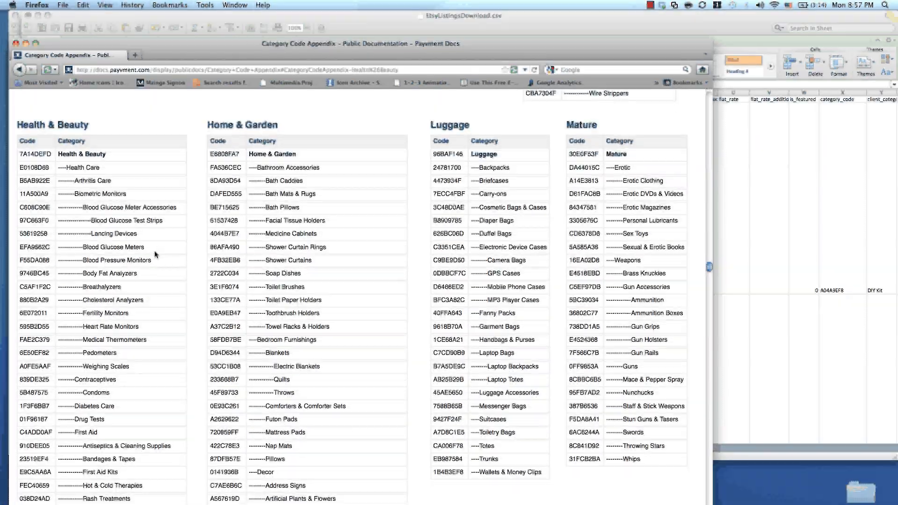
{"action": "scroll", "coordinate": [155, 255], "scroll_direction": "down", "scroll_amount": 10}
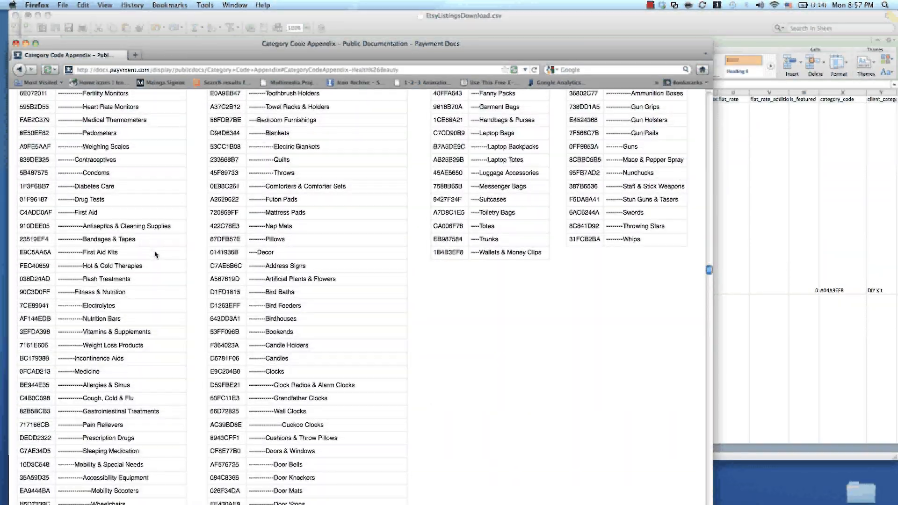
{"action": "scroll", "coordinate": [155, 255], "scroll_direction": "down", "scroll_amount": 9}
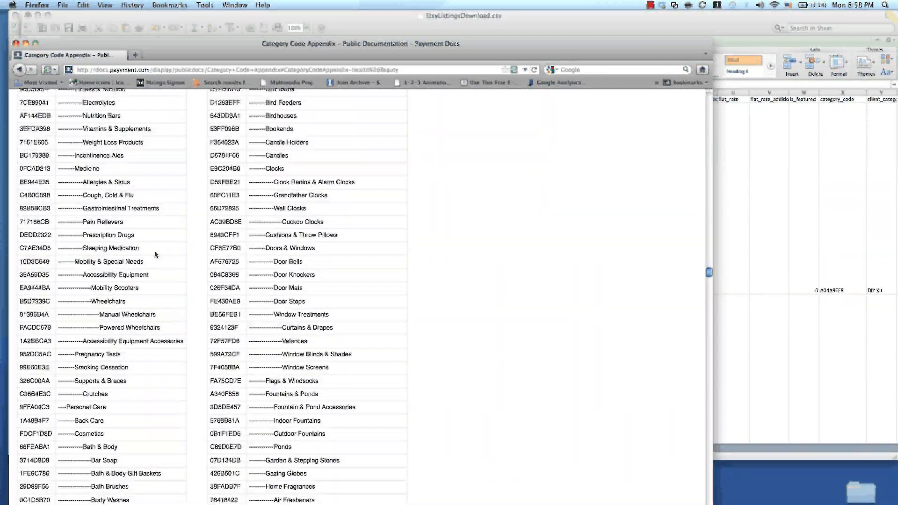
{"action": "scroll", "coordinate": [156, 254], "scroll_direction": "down", "scroll_amount": 11}
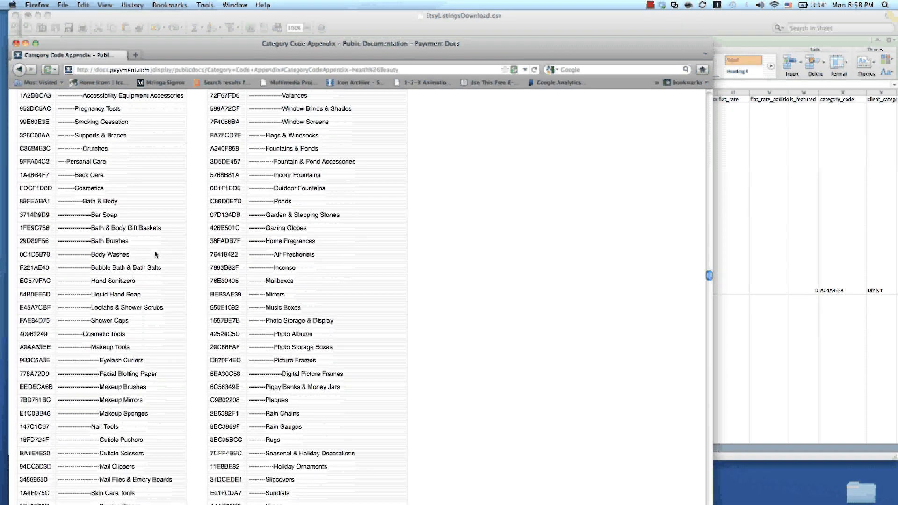
{"action": "scroll", "coordinate": [155, 262], "scroll_direction": "down", "scroll_amount": 3}
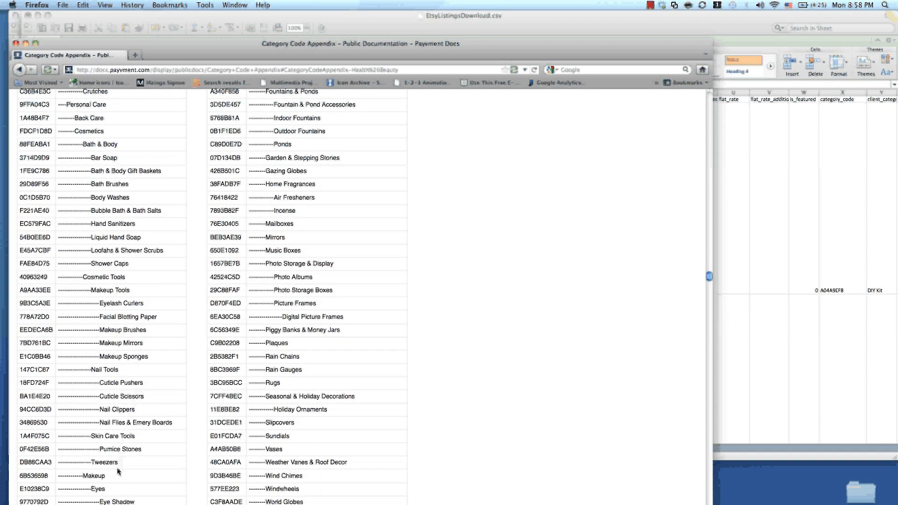
{"action": "scroll", "coordinate": [118, 473], "scroll_direction": "down", "scroll_amount": 6}
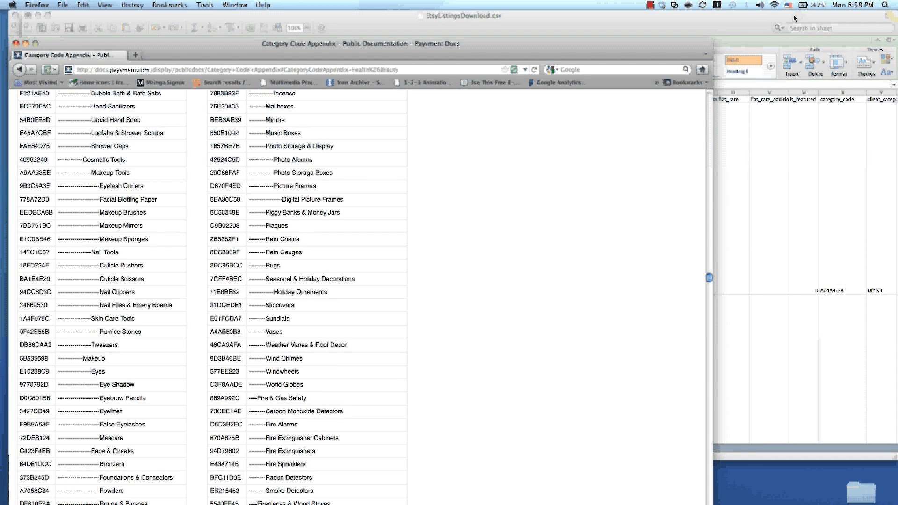
Step: Shift the Excel window slightly and return to the category list at the start of the Category Code Appendix
{"action": "mouse_move", "coordinate": [794, 16]}
{"action": "left_mouse_down"}
{"action": "mouse_move", "coordinate": [741, 15]}
{"action": "mouse_move", "coordinate": [776, 15]}
{"action": "left_mouse_up"}
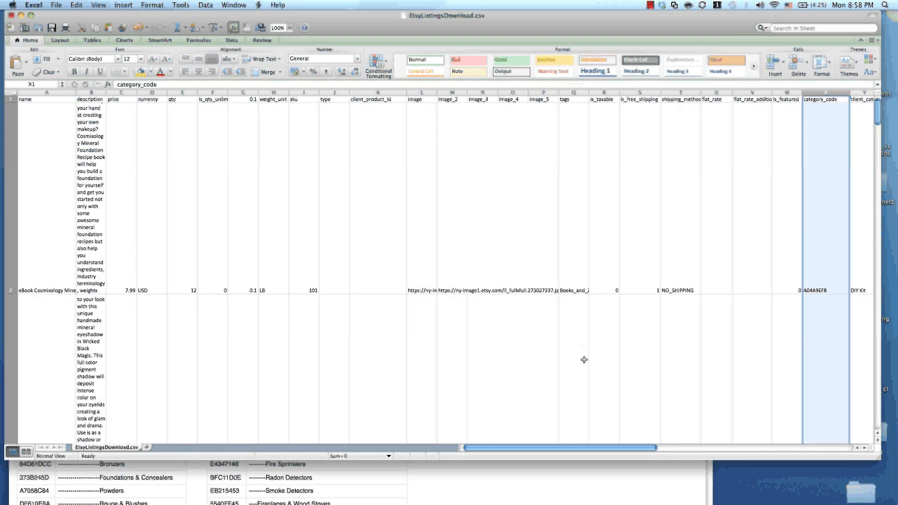
{"action": "left_click", "coordinate": [549, 482]}
{"action": "scroll", "coordinate": [291, 309], "scroll_direction": "up", "scroll_amount": 10}
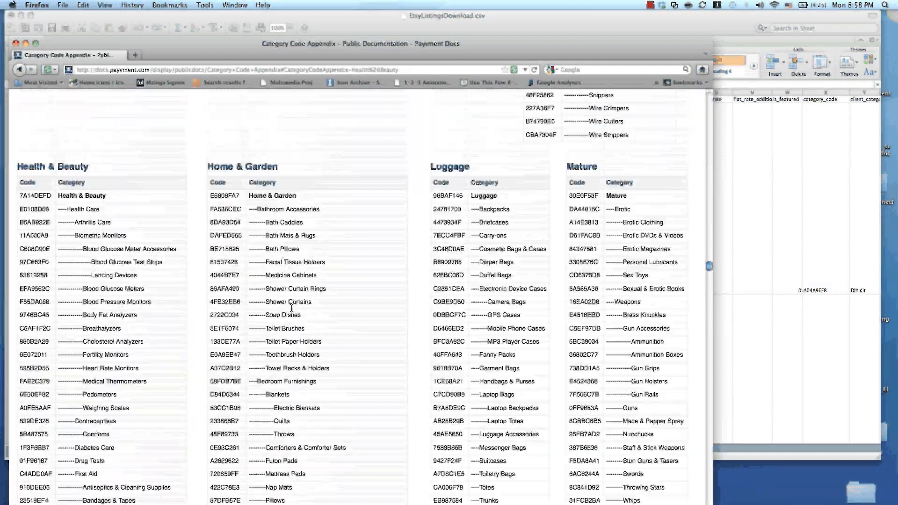
{"action": "scroll", "coordinate": [292, 310], "scroll_direction": "up", "scroll_amount": 15}
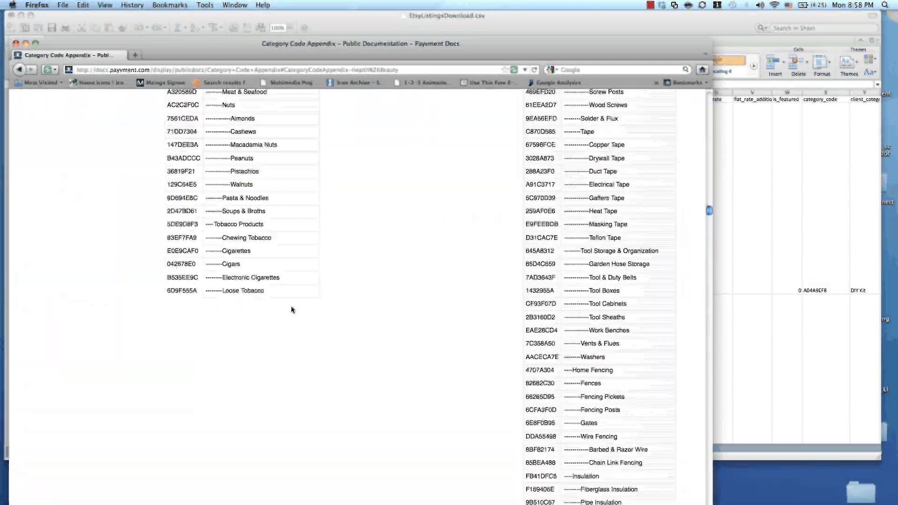
{"action": "scroll", "coordinate": [292, 309], "scroll_direction": "up", "scroll_amount": 15}
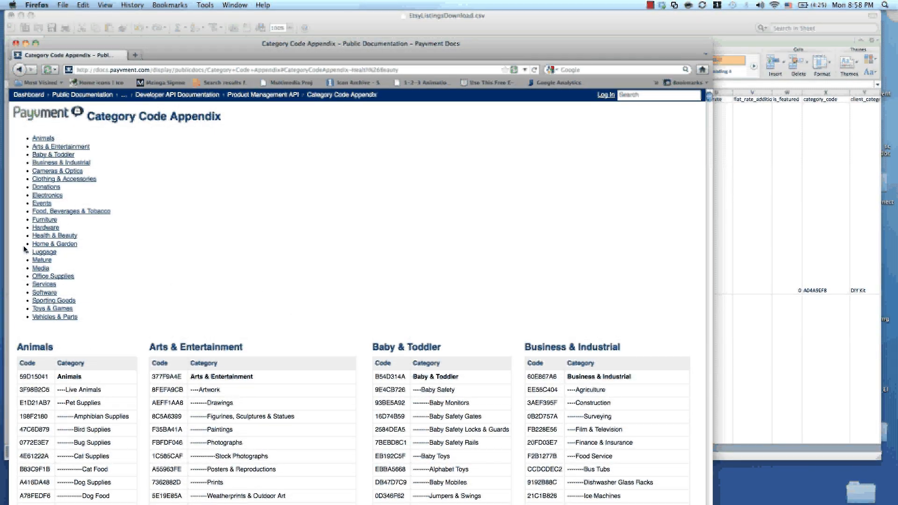
{"action": "left_click", "coordinate": [20, 70]}
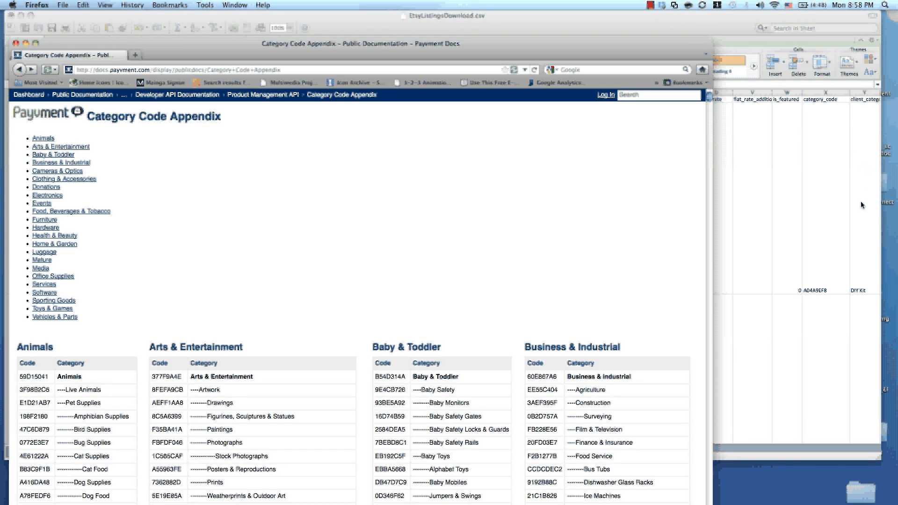
Step: Switch to the Excel spreadsheet and select the whole client_category_name column
{"action": "left_click", "coordinate": [863, 148]}
{"action": "left_click", "coordinate": [861, 93]}
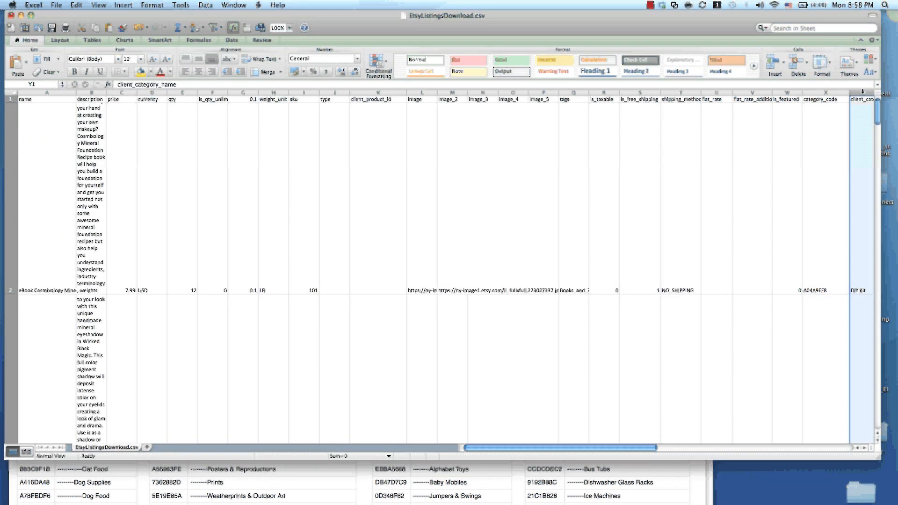
{"action": "scroll", "coordinate": [696, 419], "scroll_direction": "right", "scroll_amount": 7}
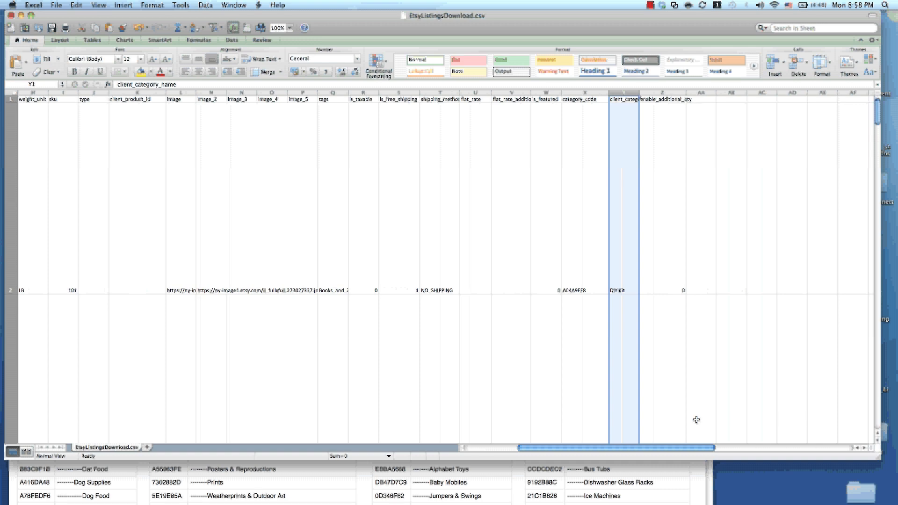
Step: Go back to the CSV Product Import page in Firefox and check the client_category_name and state requirements
{"action": "left_click", "coordinate": [368, 473]}
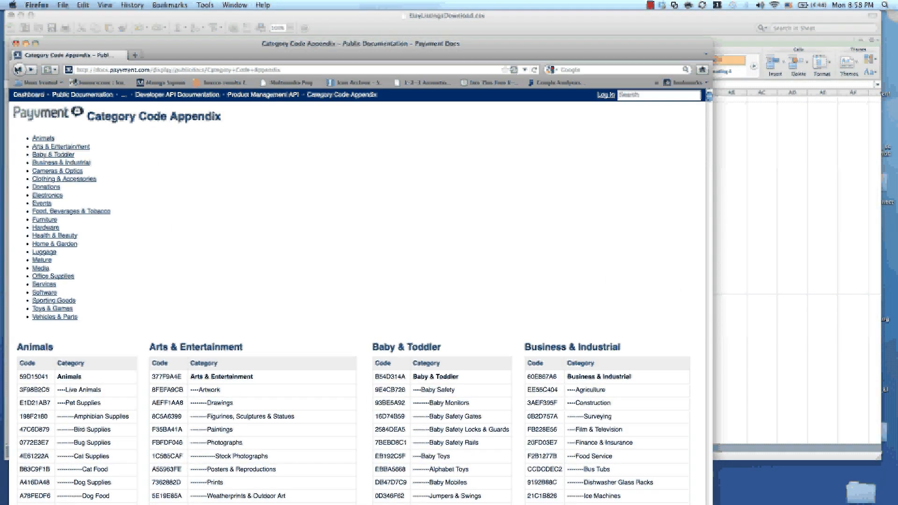
{"action": "left_click", "coordinate": [18, 70]}
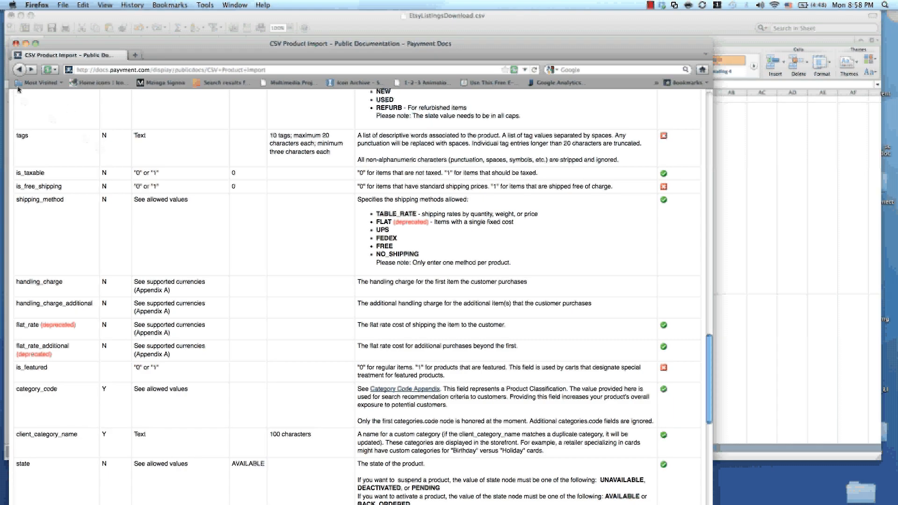
{"action": "scroll", "coordinate": [66, 205], "scroll_direction": "down", "scroll_amount": 5}
{"action": "scroll", "coordinate": [66, 205], "scroll_direction": "down", "scroll_amount": 2}
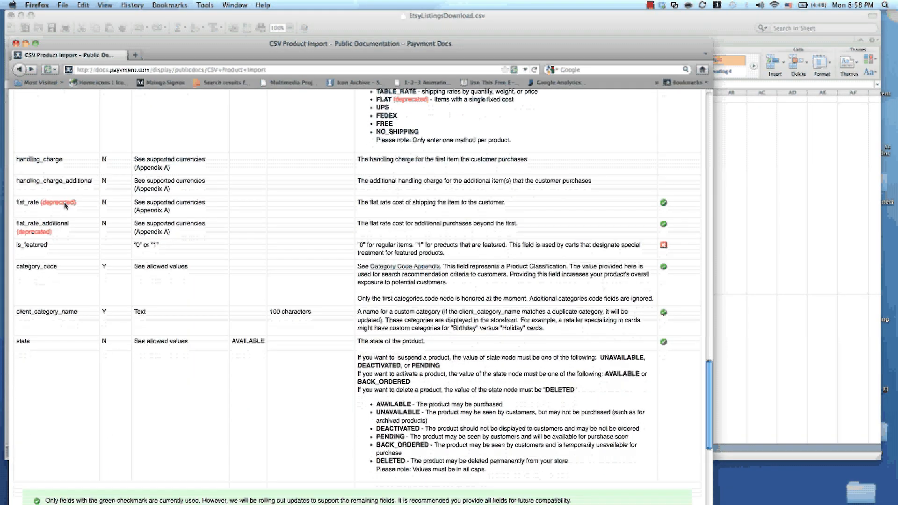
Step: Widen the client_category_name column in Excel to fit its header and return to the Payvment documentation
{"action": "left_click", "coordinate": [669, 31]}
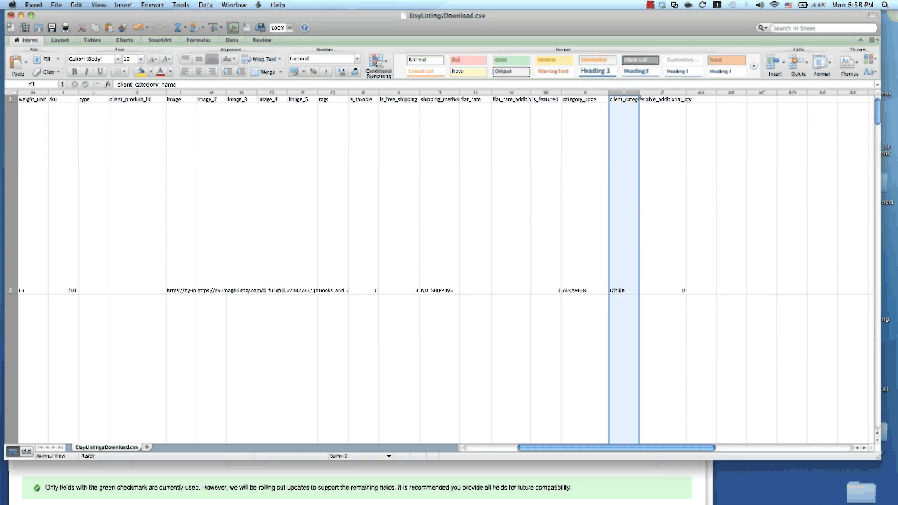
{"action": "left_click_drag", "start_coordinate": [638, 92], "coordinate": [666, 93]}
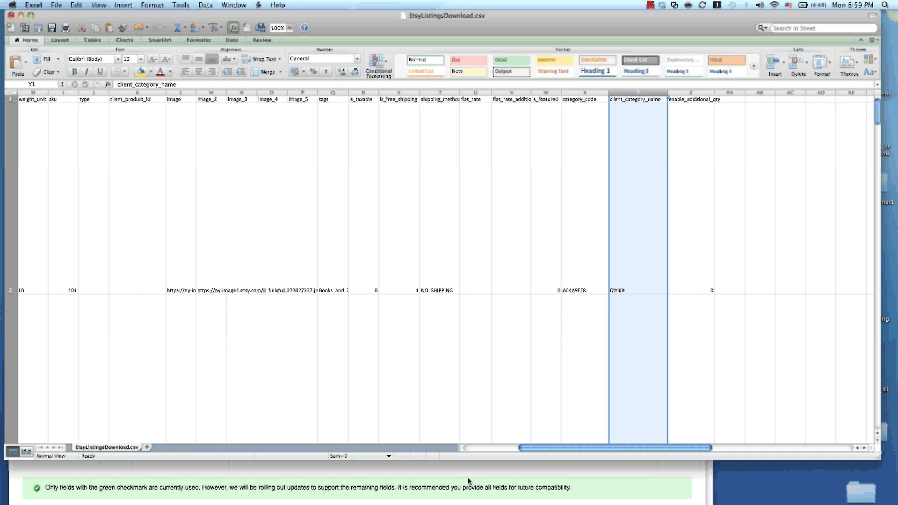
{"action": "left_click", "coordinate": [439, 480]}
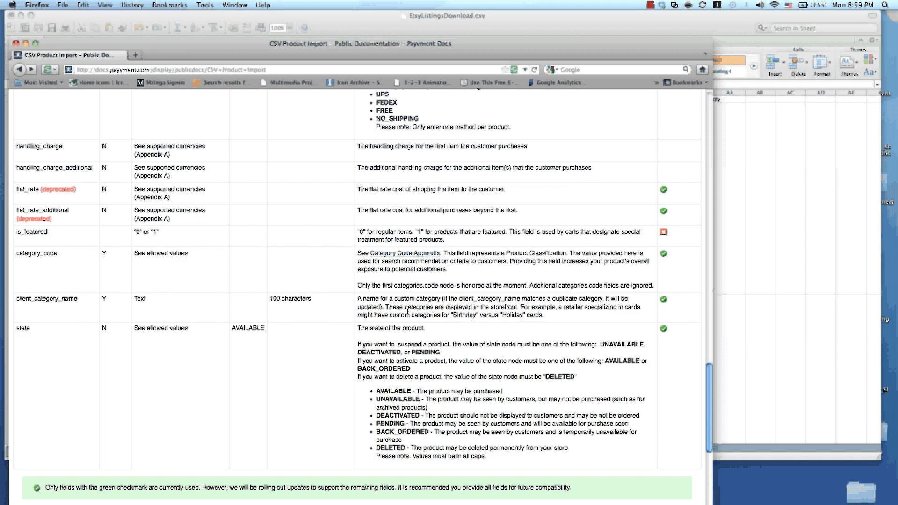
Step: Review the documentation's field requirements from state and the green-checkmark note back up to the image and date fields
{"action": "scroll", "coordinate": [362, 363], "scroll_direction": "down", "scroll_amount": 4}
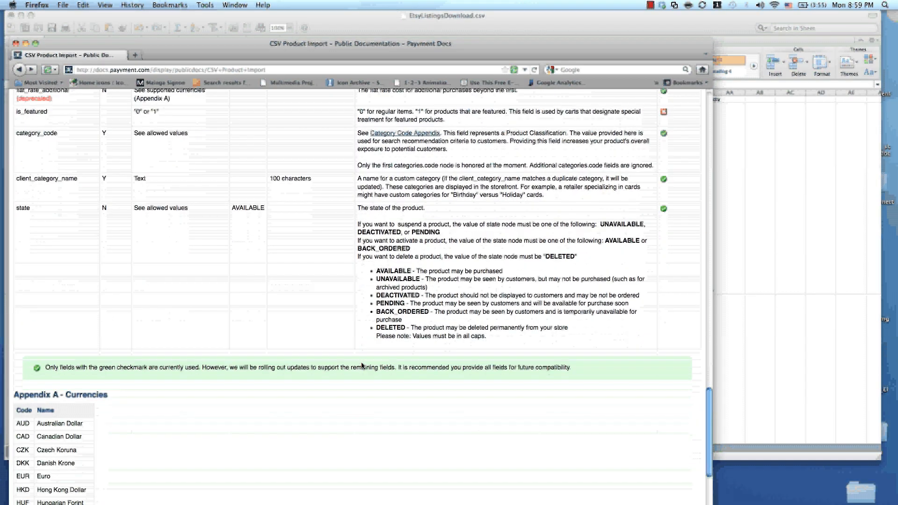
{"action": "scroll", "coordinate": [361, 364], "scroll_direction": "up", "scroll_amount": 6}
{"action": "scroll", "coordinate": [362, 364], "scroll_direction": "up", "scroll_amount": 2}
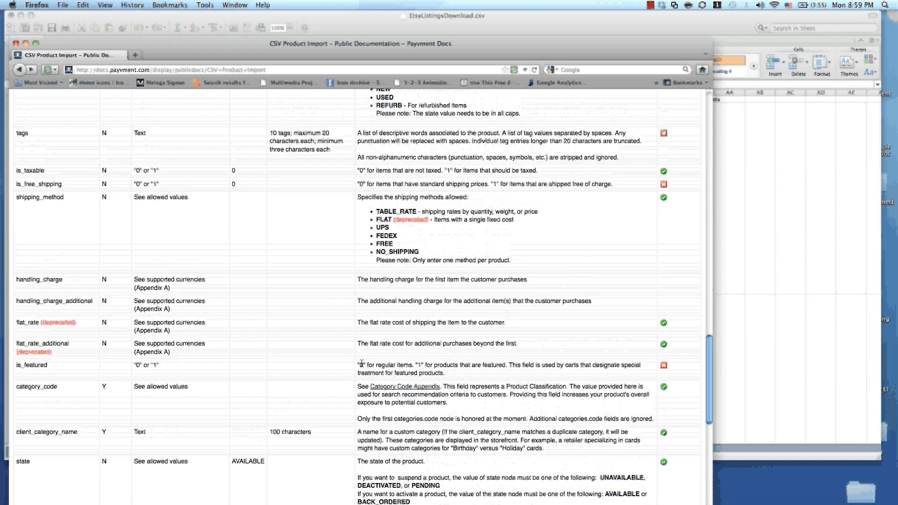
{"action": "scroll", "coordinate": [210, 357], "scroll_direction": "up", "scroll_amount": 2}
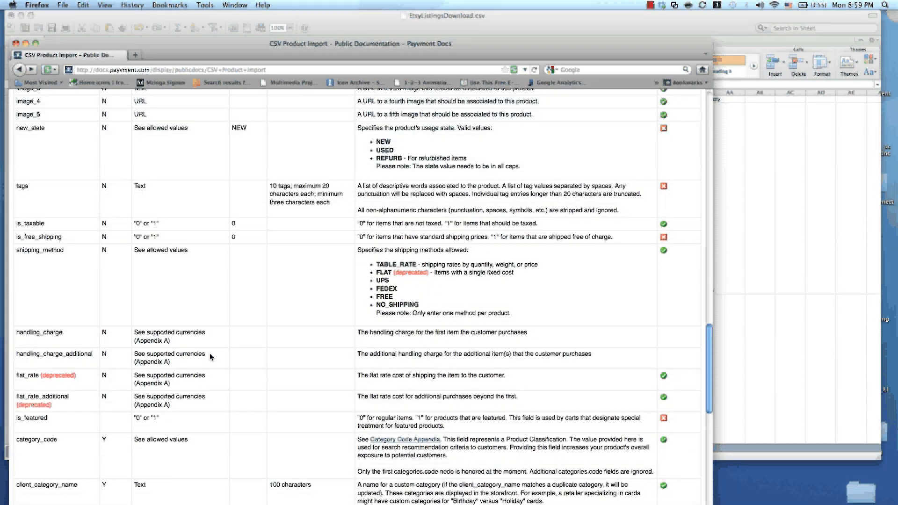
{"action": "scroll", "coordinate": [209, 357], "scroll_direction": "up", "scroll_amount": 6}
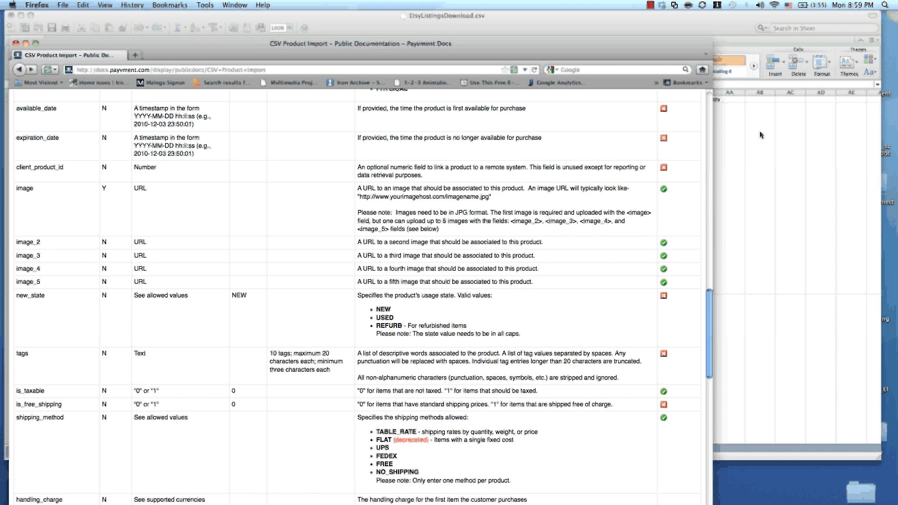
Step: Save the Excel spreadsheet to the Desktop as EtsyListingsDownload in Comma Separated Values (.csv) format, accepting the format's limitations
{"action": "left_click", "coordinate": [705, 21]}
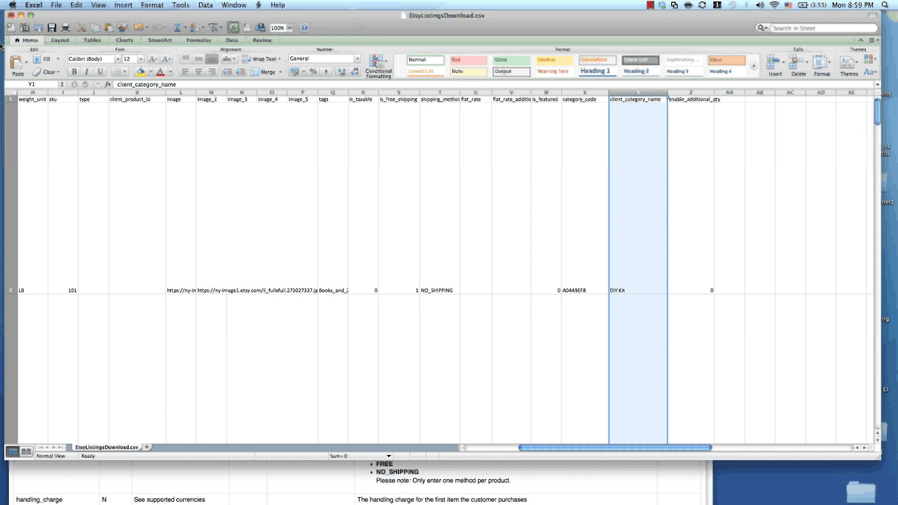
{"action": "left_click", "coordinate": [56, 5]}
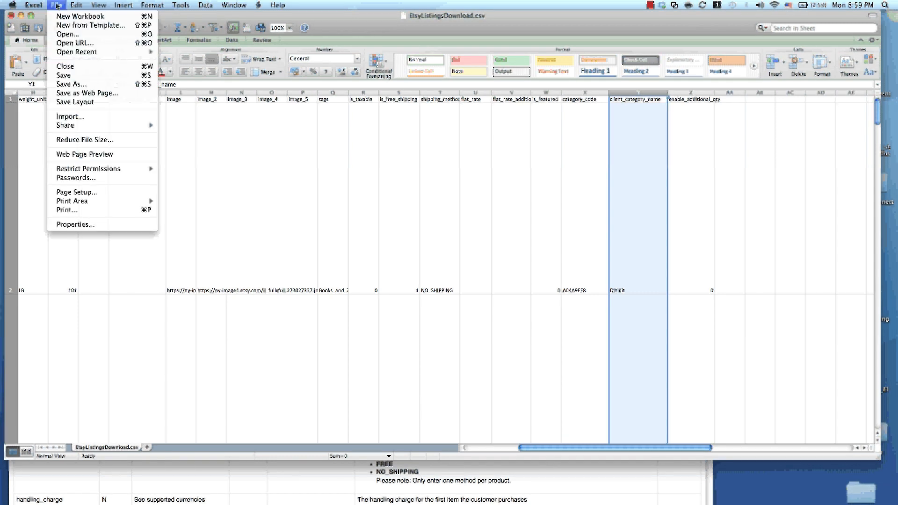
{"action": "left_click", "coordinate": [61, 84]}
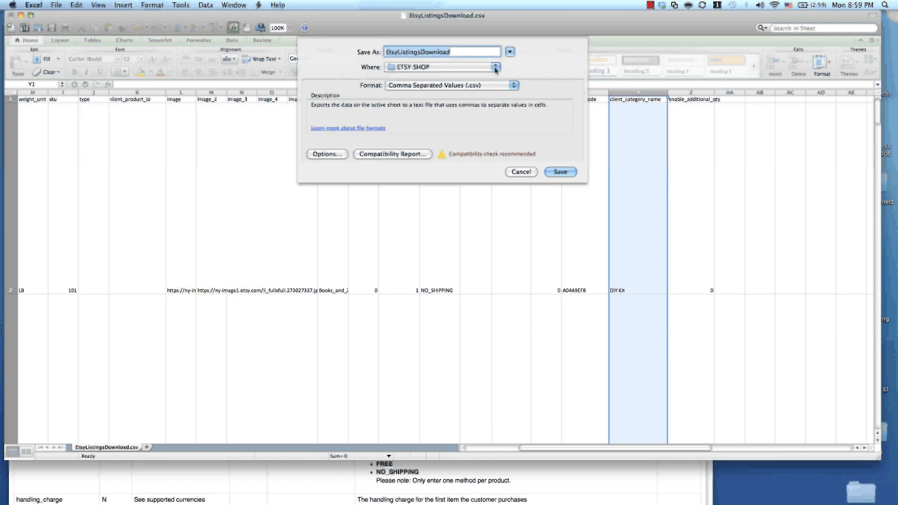
{"action": "left_click", "coordinate": [510, 51]}
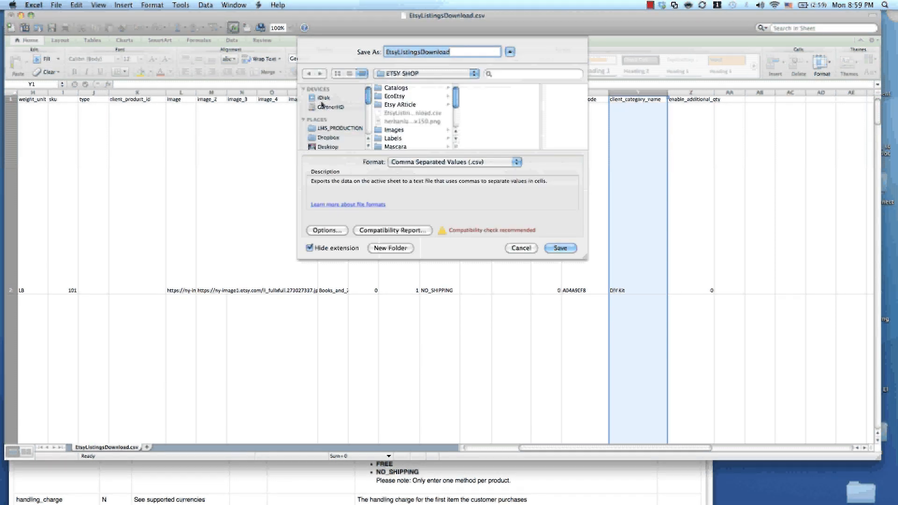
{"action": "left_click", "coordinate": [327, 147]}
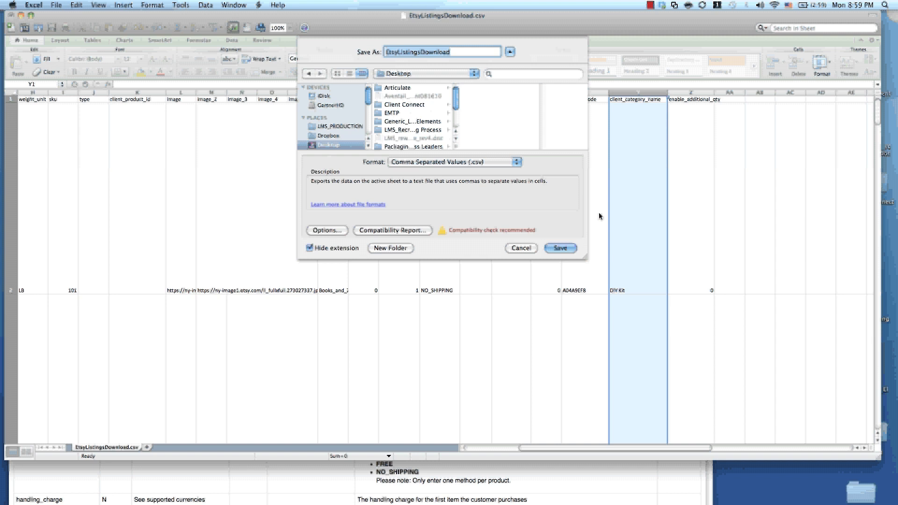
{"action": "left_click", "coordinate": [562, 248]}
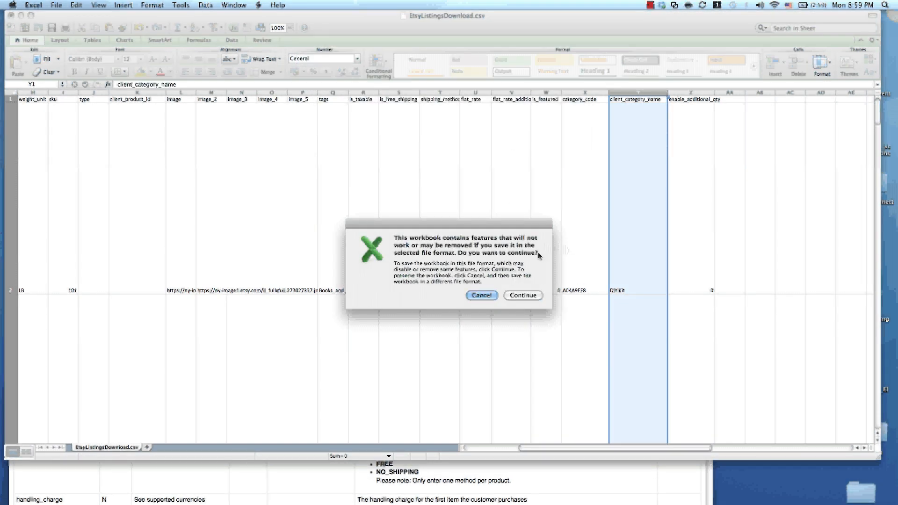
{"action": "left_click", "coordinate": [525, 295]}
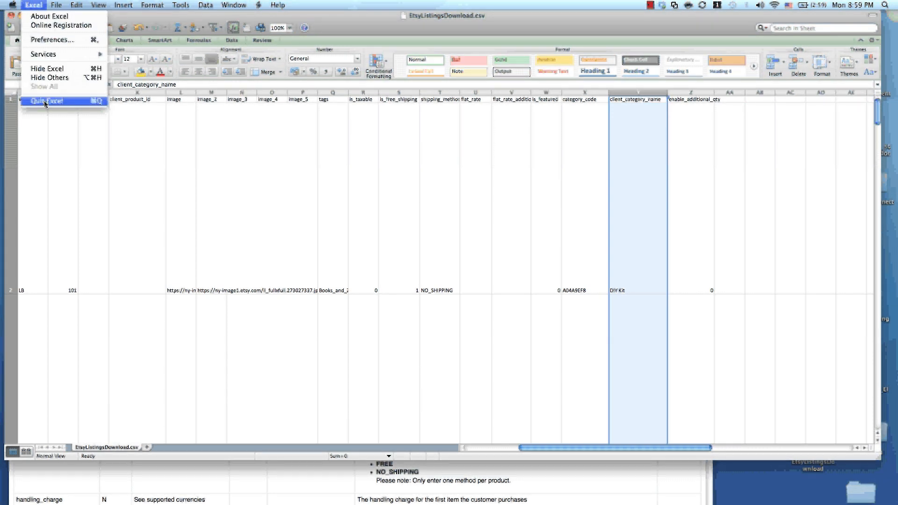
Step: Quit Excel without saving the further changes to EtsyListingsDownload-2.csv
{"action": "left_click", "coordinate": [46, 101]}
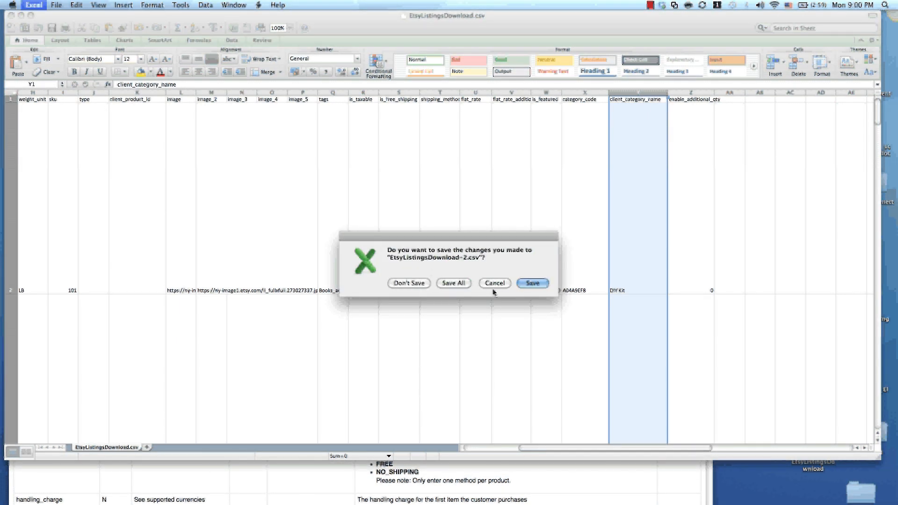
{"action": "left_click", "coordinate": [405, 284]}
{"action": "left_click", "coordinate": [406, 283]}
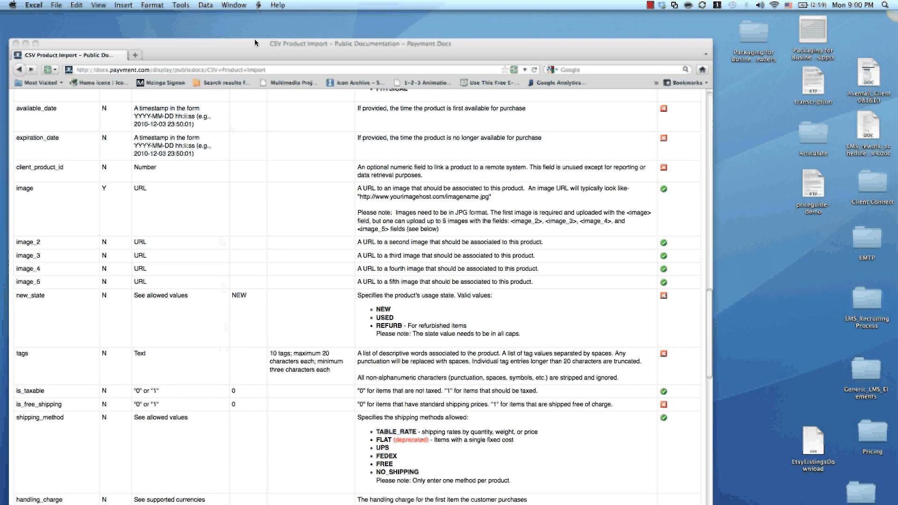
Step: Return to the Payvment dashboard's CSV bulk import page in Firefox and choose EtsyListingsDownload.csv from the ETSY SHOP folder for upload
{"action": "left_click_drag", "start_coordinate": [255, 52], "coordinate": [281, 32]}
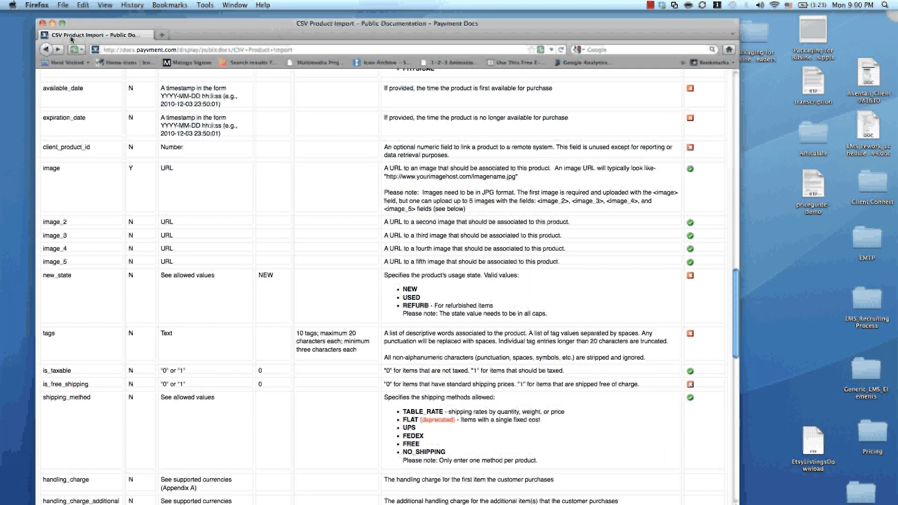
{"action": "left_click", "coordinate": [46, 49]}
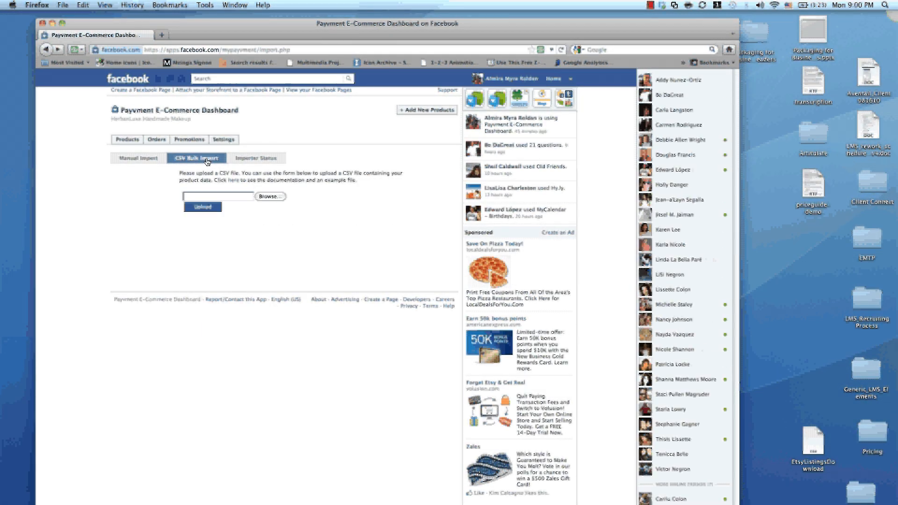
{"action": "left_click", "coordinate": [269, 197]}
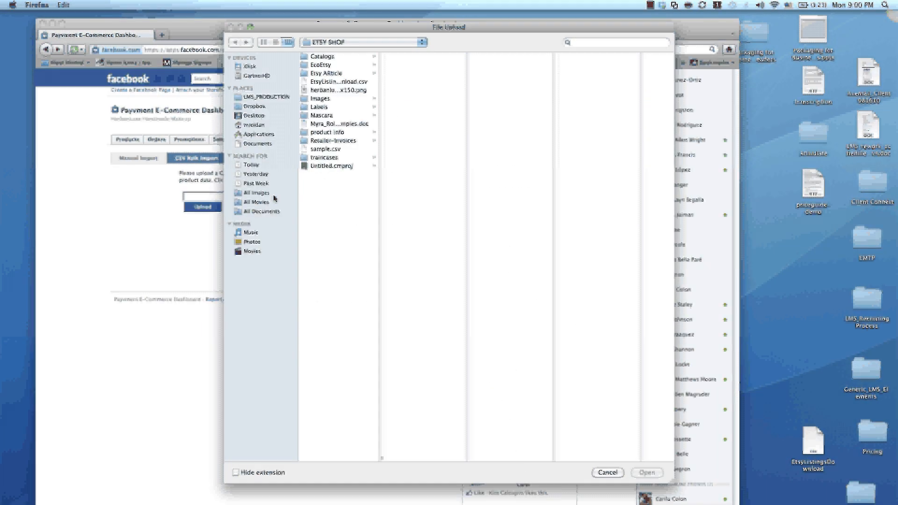
{"action": "left_click", "coordinate": [328, 82]}
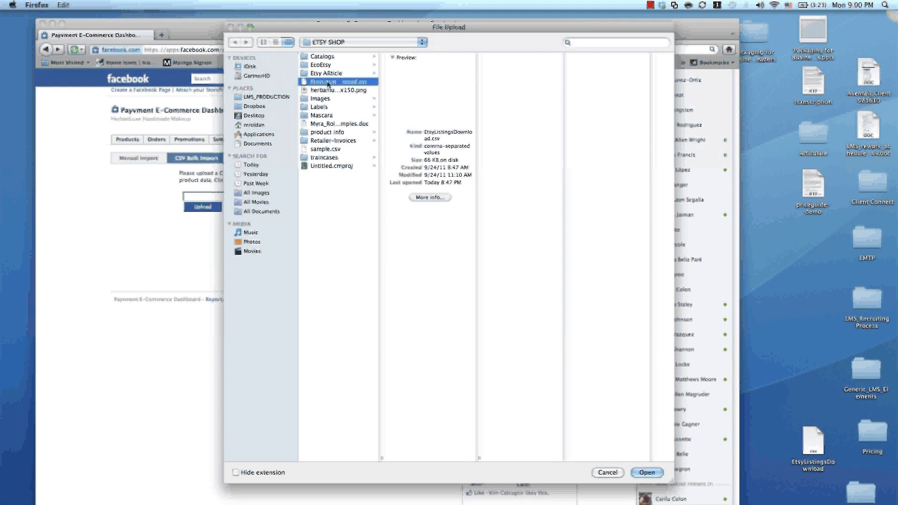
{"action": "left_click", "coordinate": [640, 472]}
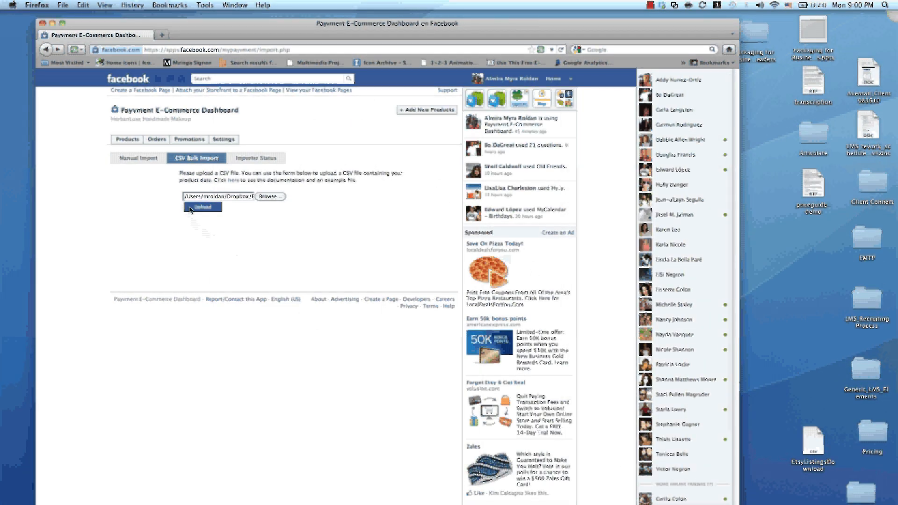
Step: Check the importer status of recent imports and review the product list in the Payvment dashboard
{"action": "left_click", "coordinate": [253, 159]}
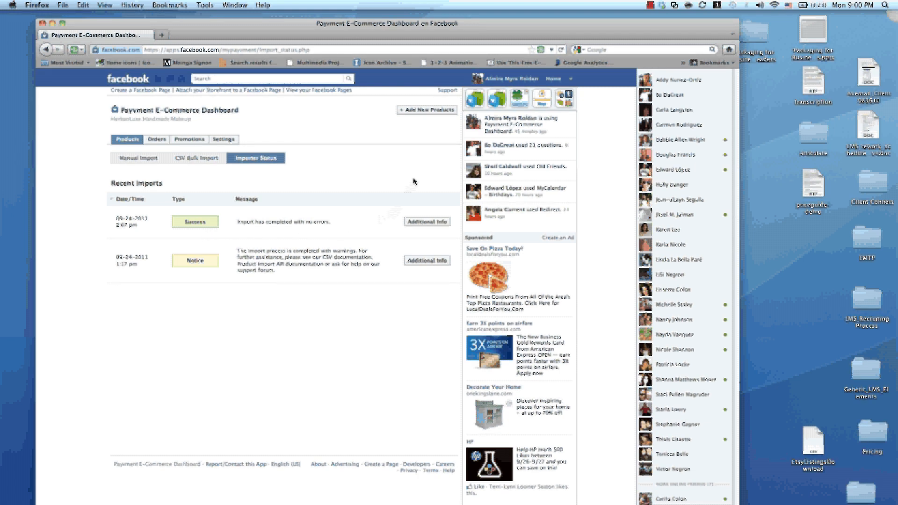
{"action": "left_click", "coordinate": [124, 144]}
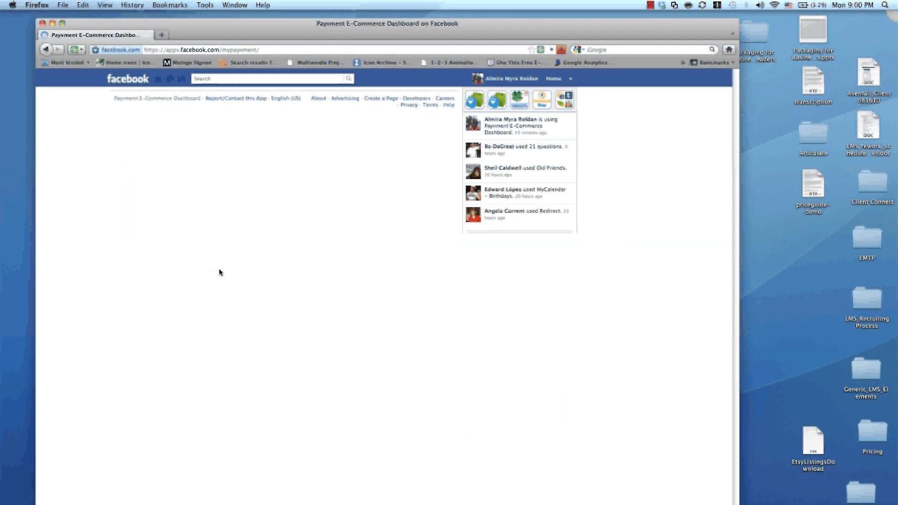
{"action": "scroll", "coordinate": [219, 272], "scroll_direction": "down", "scroll_amount": 4}
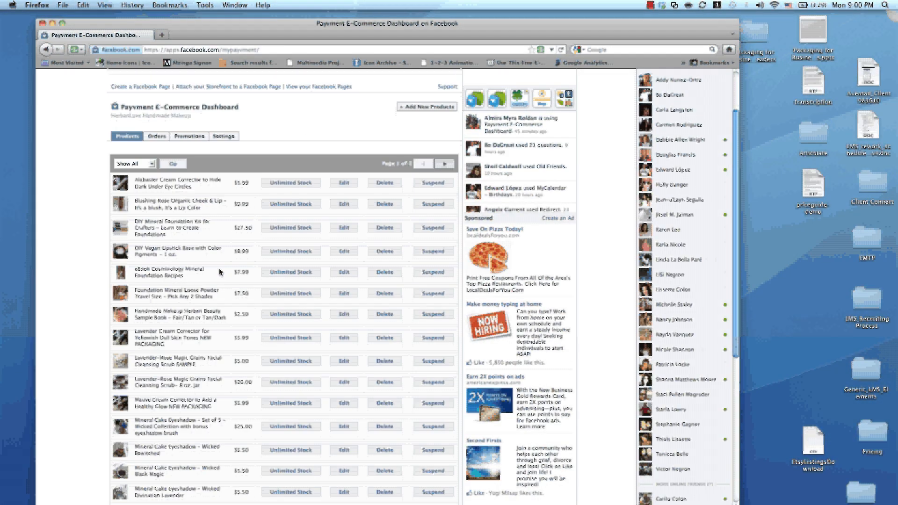
{"action": "scroll", "coordinate": [219, 271], "scroll_direction": "up", "scroll_amount": 3}
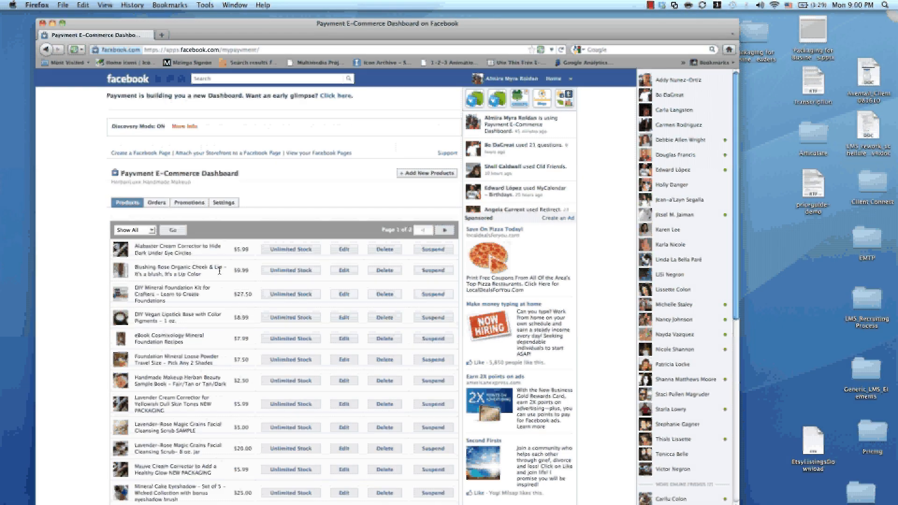
Step: Switch to using Facebook as the Herban | Luxe page and view its Shop HerbanLuxe storefront
{"action": "left_click", "coordinate": [571, 79]}
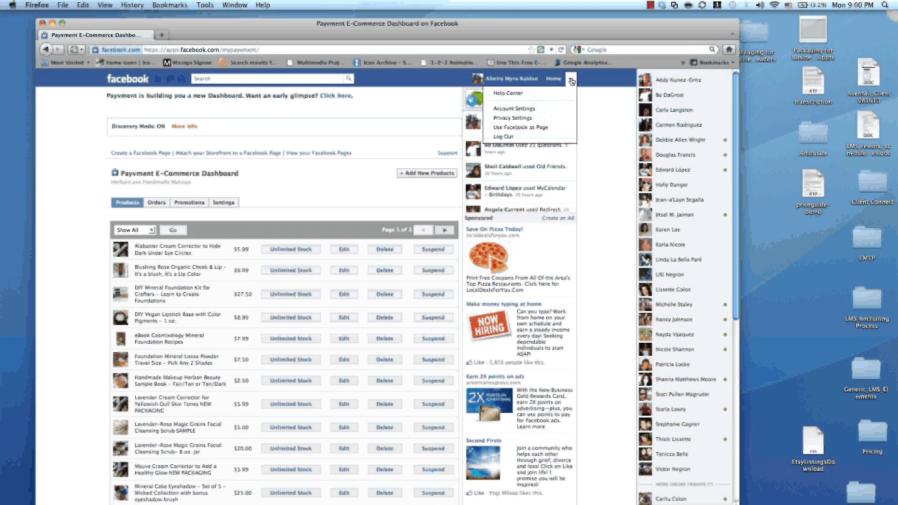
{"action": "left_click", "coordinate": [528, 128]}
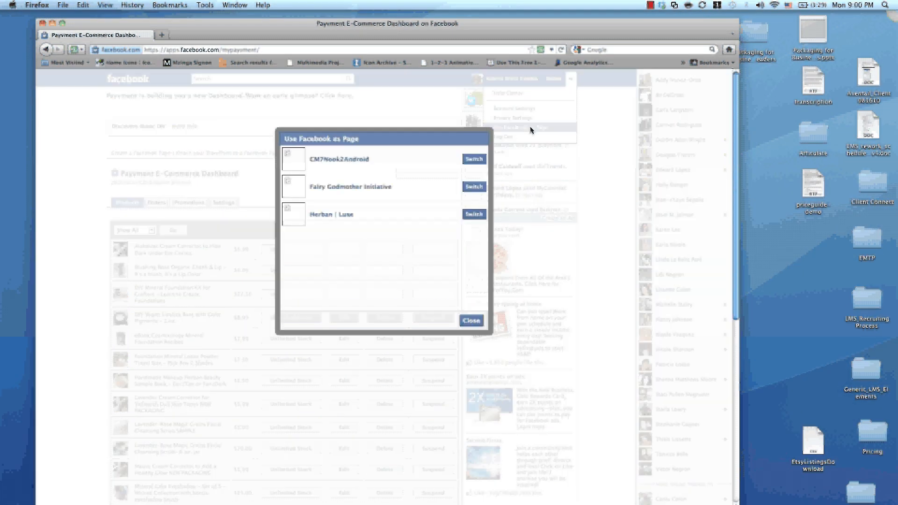
{"action": "left_click", "coordinate": [472, 214]}
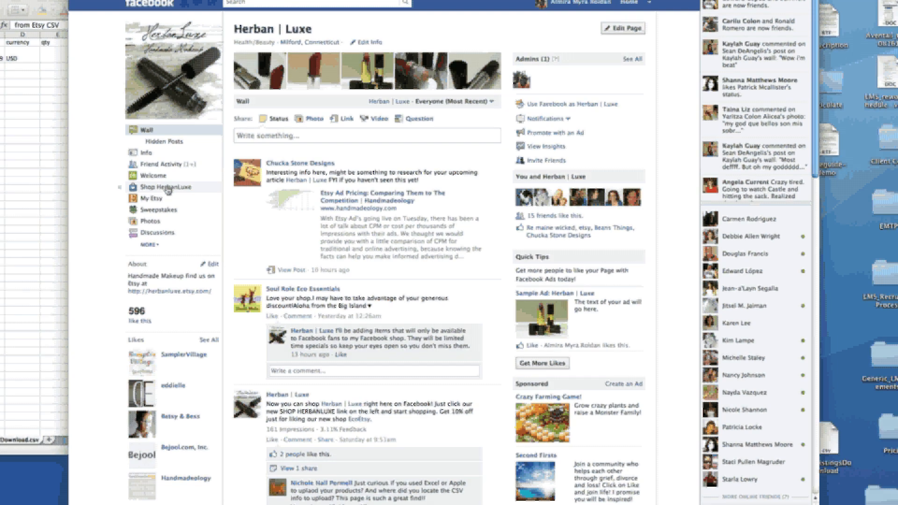
{"action": "left_click", "coordinate": [167, 187]}
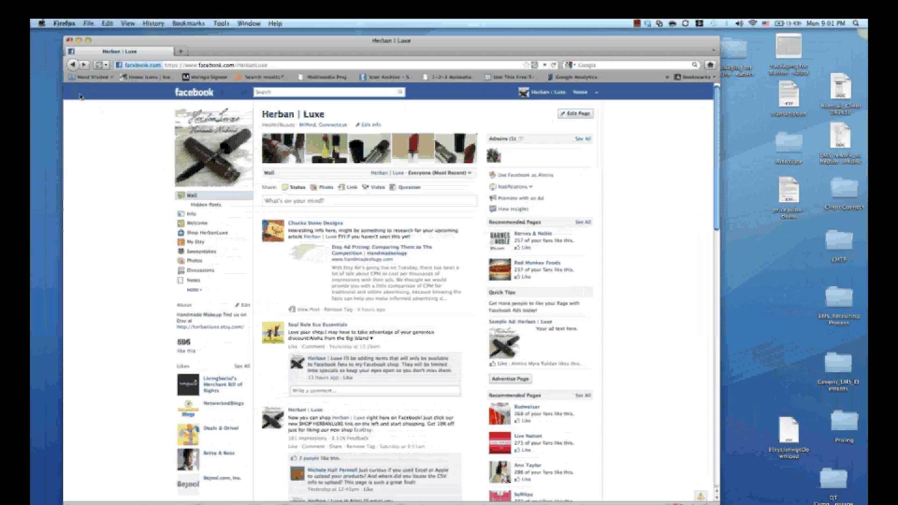
Step: Return to the Payvment dashboard under the personal account and launch the Fairy Godmother Initiative page's store from the Pages settings
{"action": "left_click", "coordinate": [45, 49]}
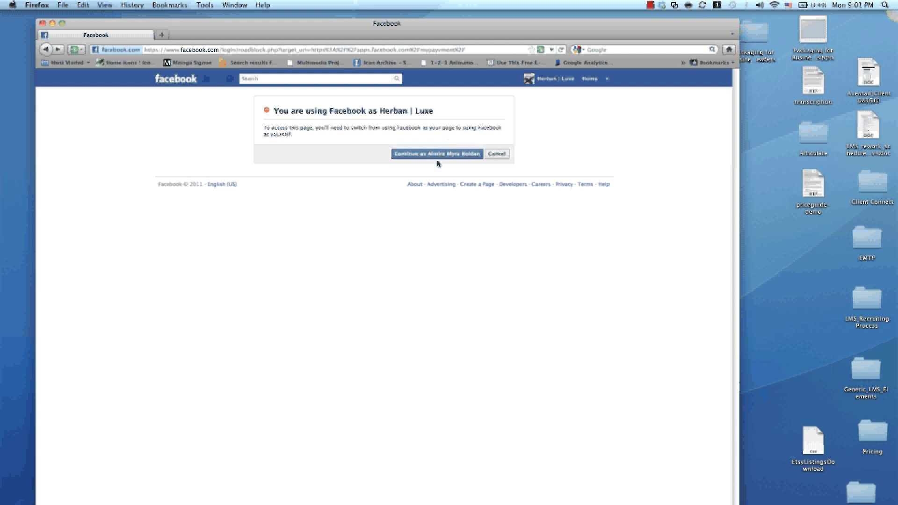
{"action": "left_click", "coordinate": [437, 154]}
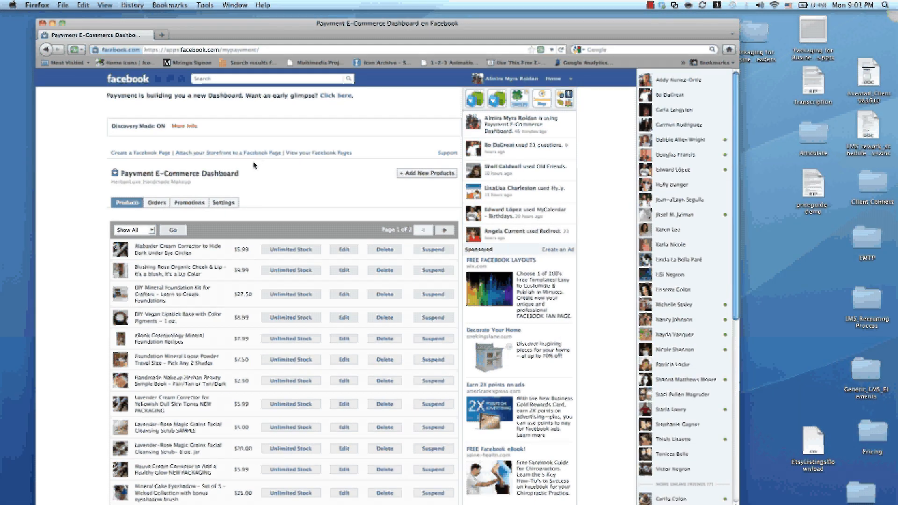
{"action": "left_click", "coordinate": [224, 203]}
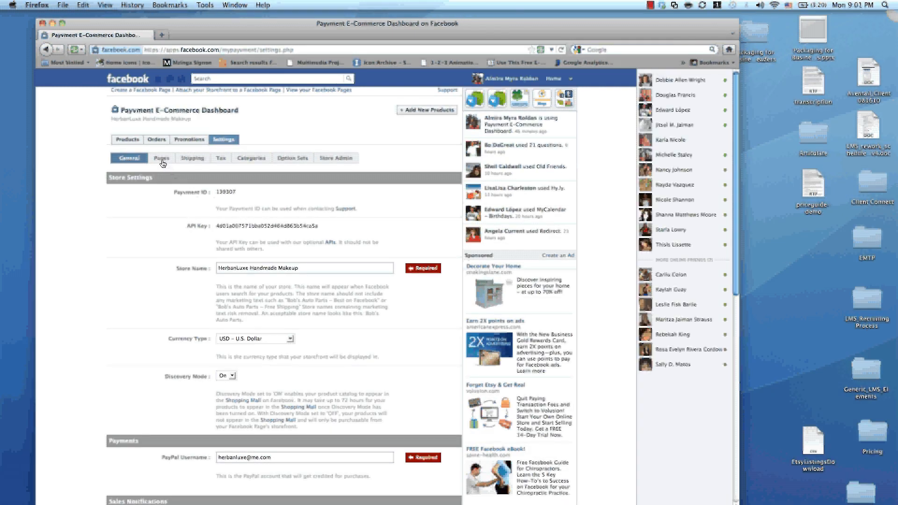
{"action": "left_click", "coordinate": [162, 160]}
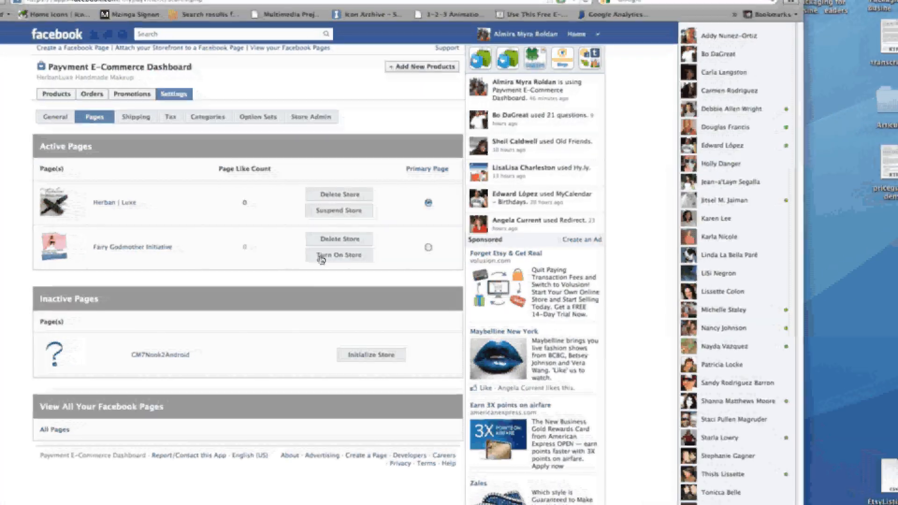
{"action": "left_click", "coordinate": [321, 255]}
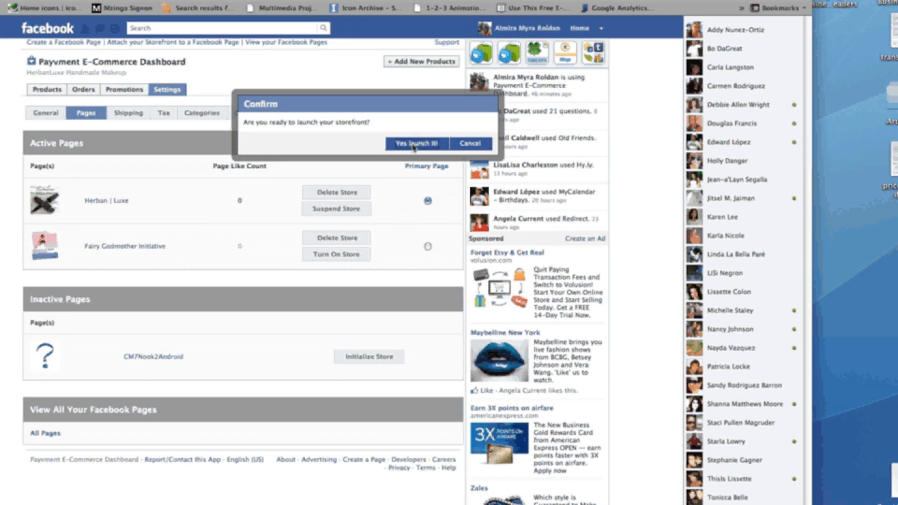
{"action": "left_click", "coordinate": [414, 144]}
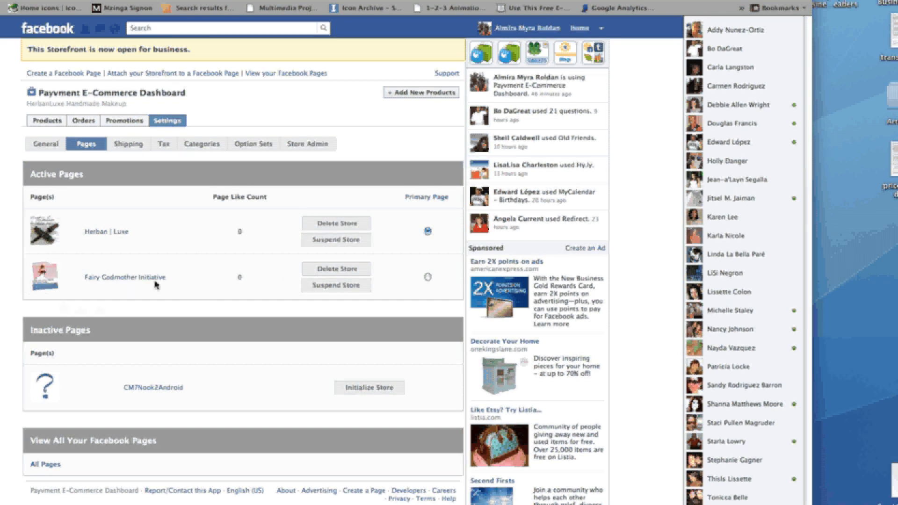
Step: Use Facebook as the Herban | Luxe page again and open its Shop HerbanLuxe storefront
{"action": "left_click", "coordinate": [598, 29]}
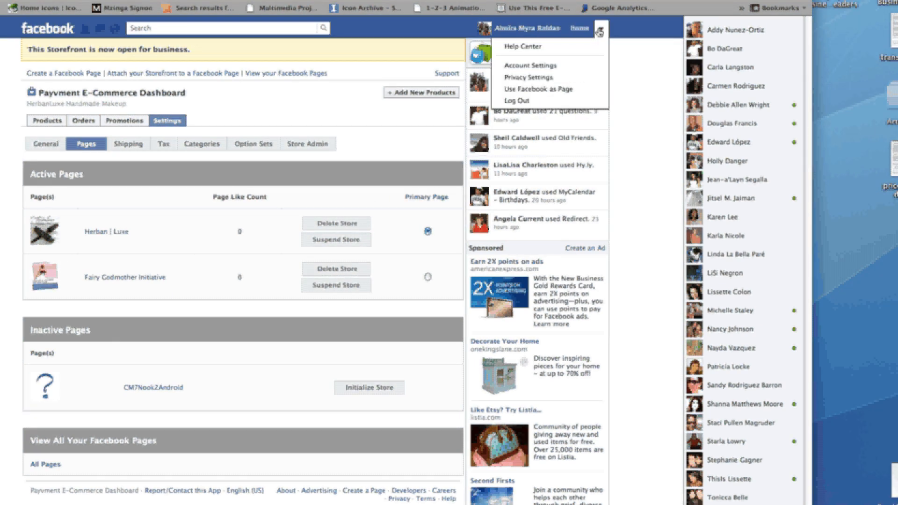
{"action": "left_click", "coordinate": [529, 89]}
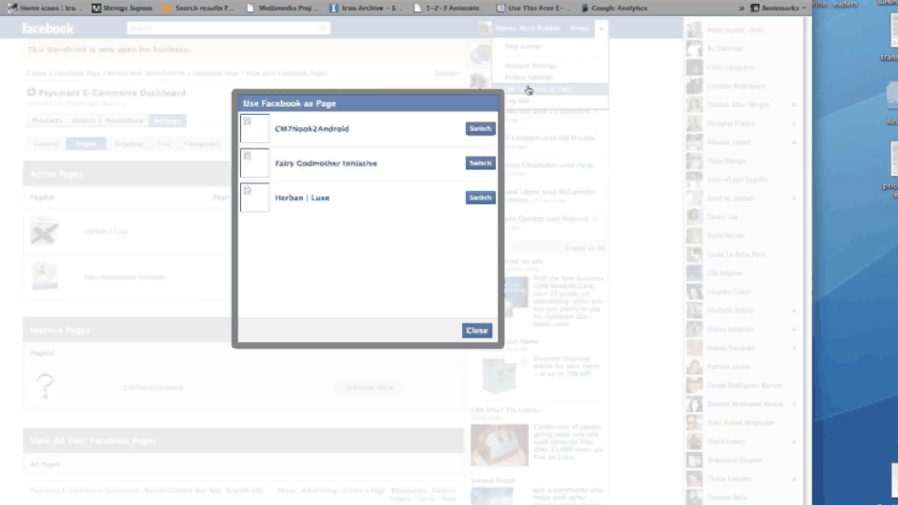
{"action": "left_click", "coordinate": [480, 197]}
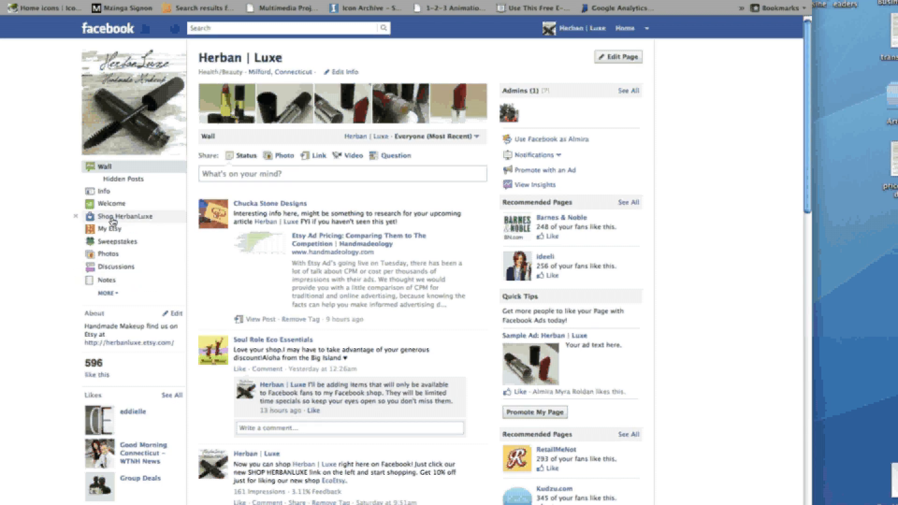
{"action": "left_click", "coordinate": [113, 222]}
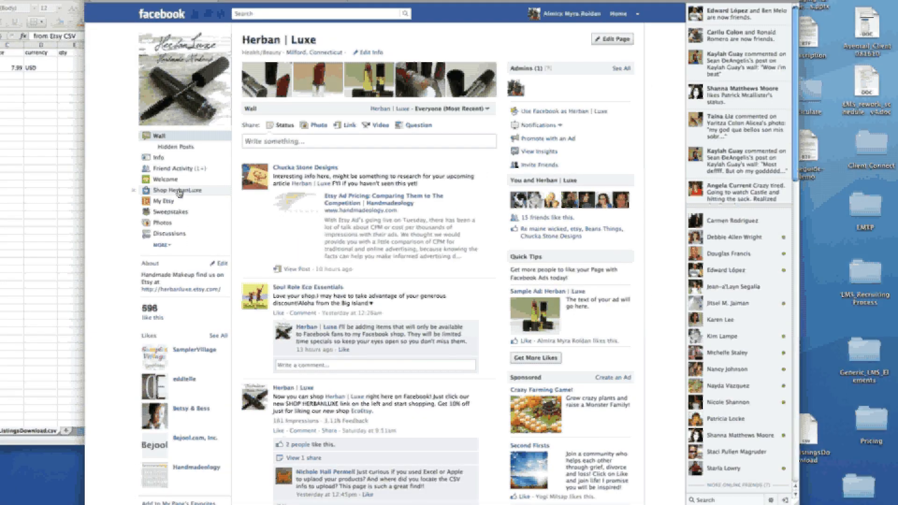
{"action": "left_click", "coordinate": [180, 192]}
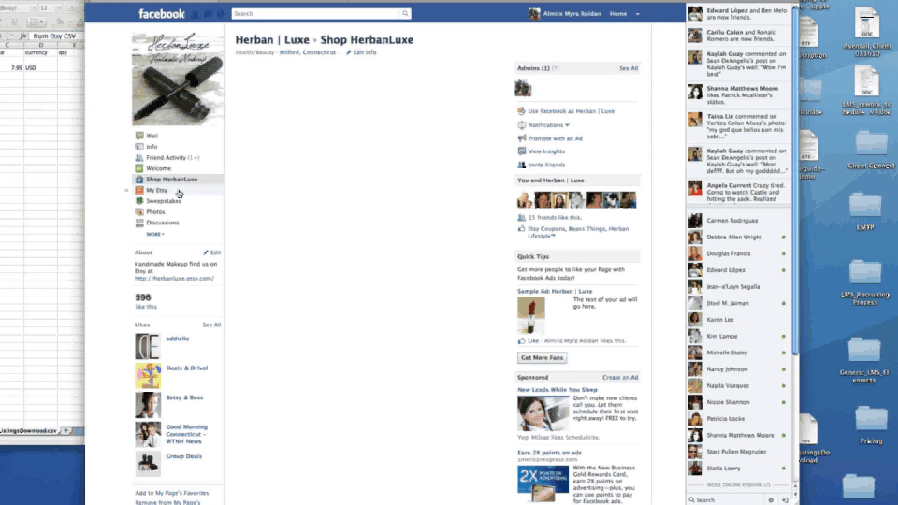